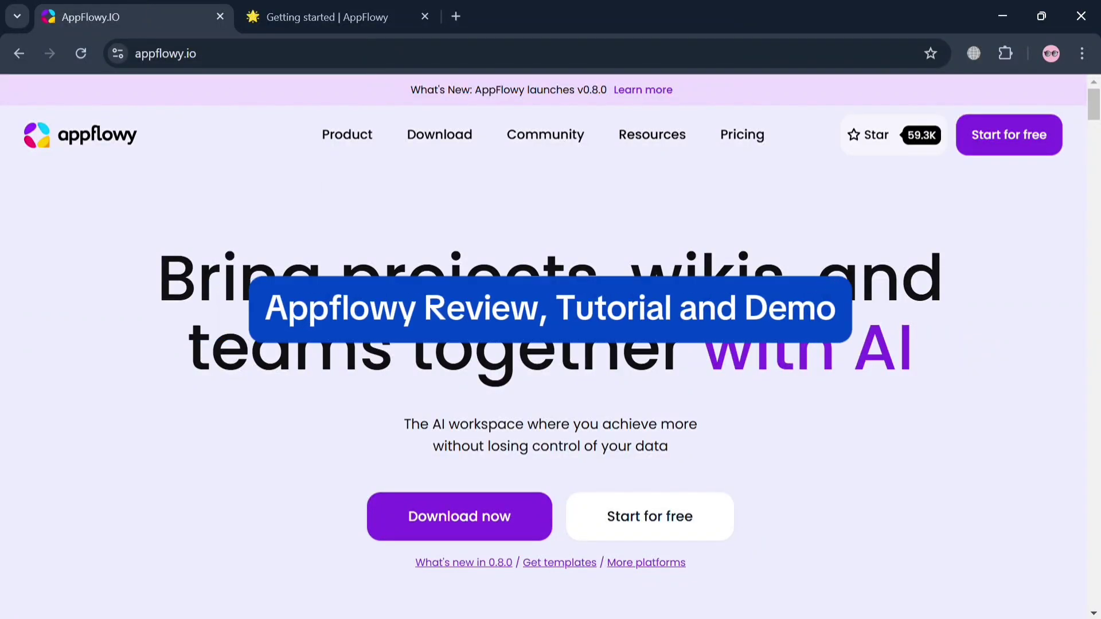
- Scroll down through the AppFlowy website homepage and back up near the top
scroll(648, 390, "down", 2)
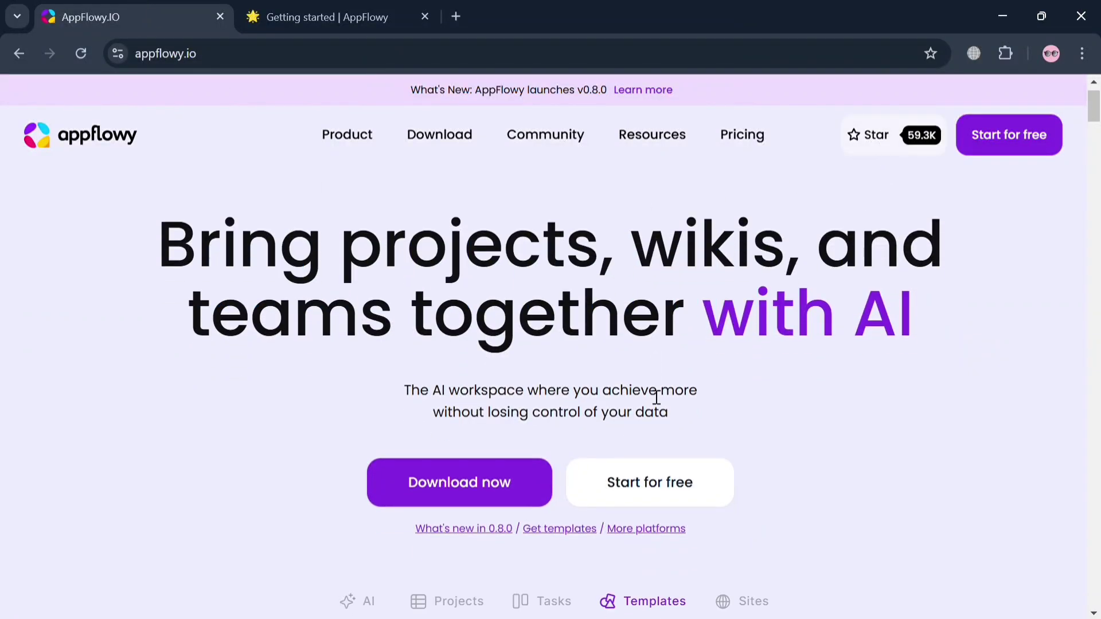
scroll(867, 429, "up", 2)
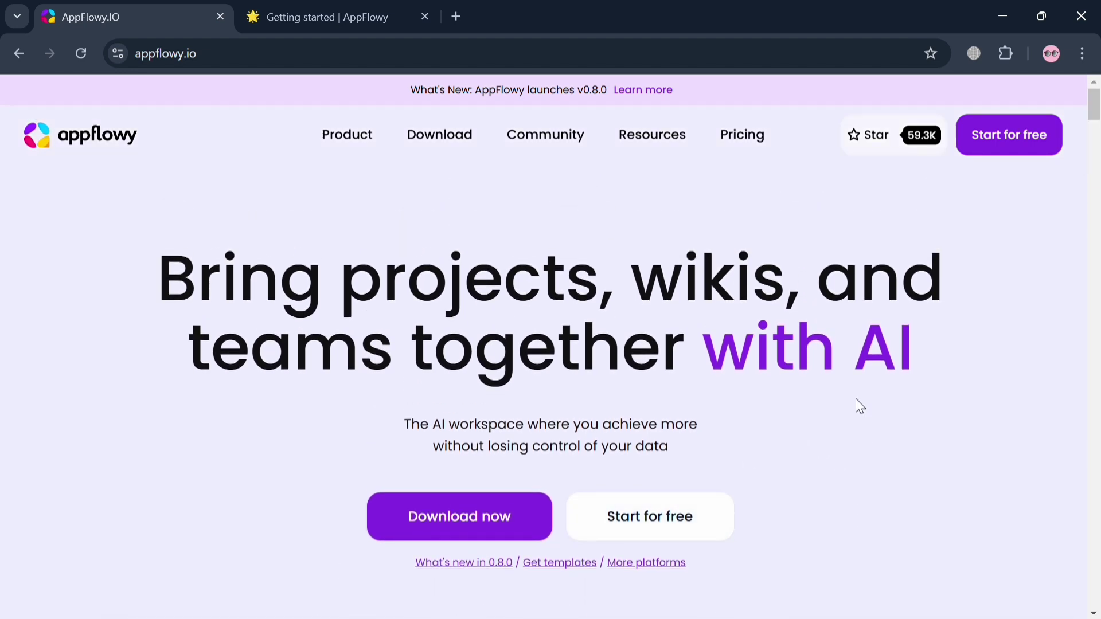
scroll(976, 353, "down", 2)
scroll(983, 353, "up", 2)
scroll(975, 347, "down", 10)
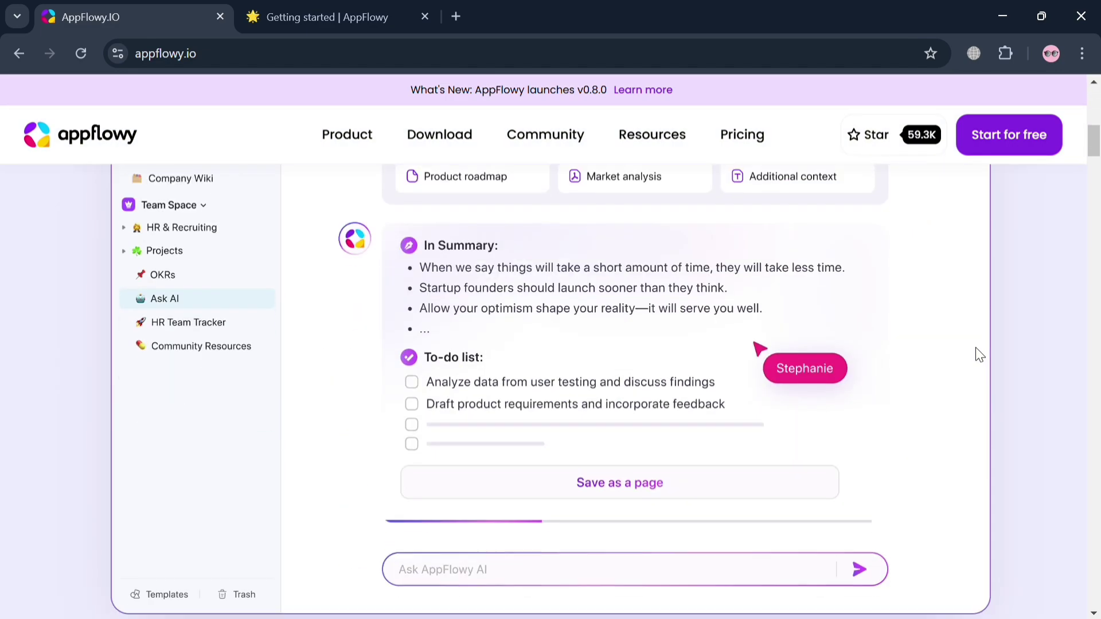
scroll(979, 355, "down", 10)
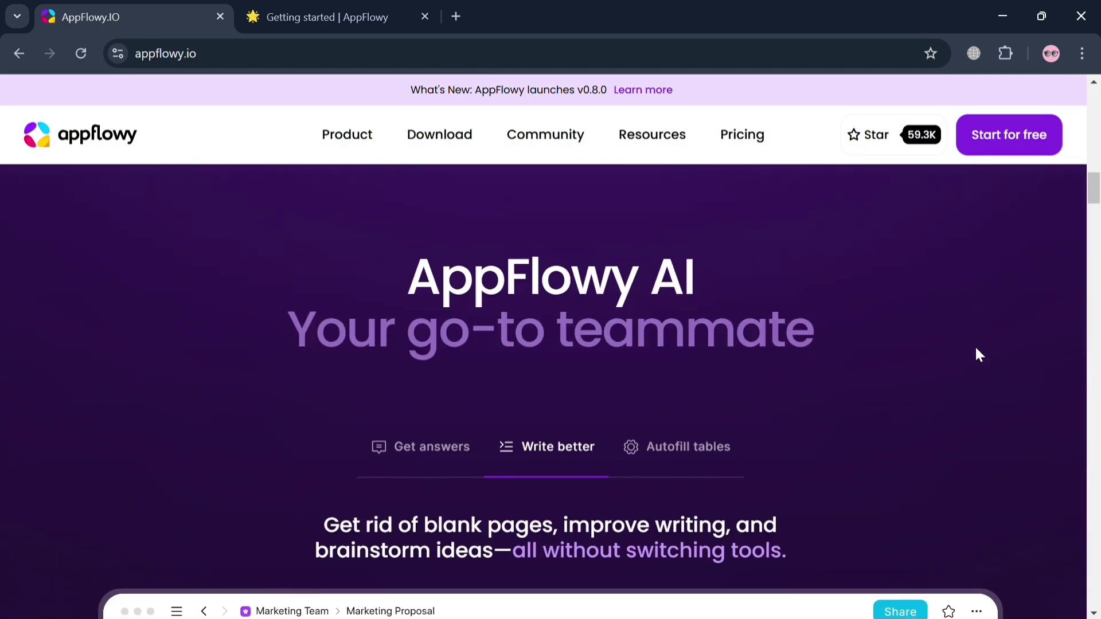
scroll(979, 354, "down", 10)
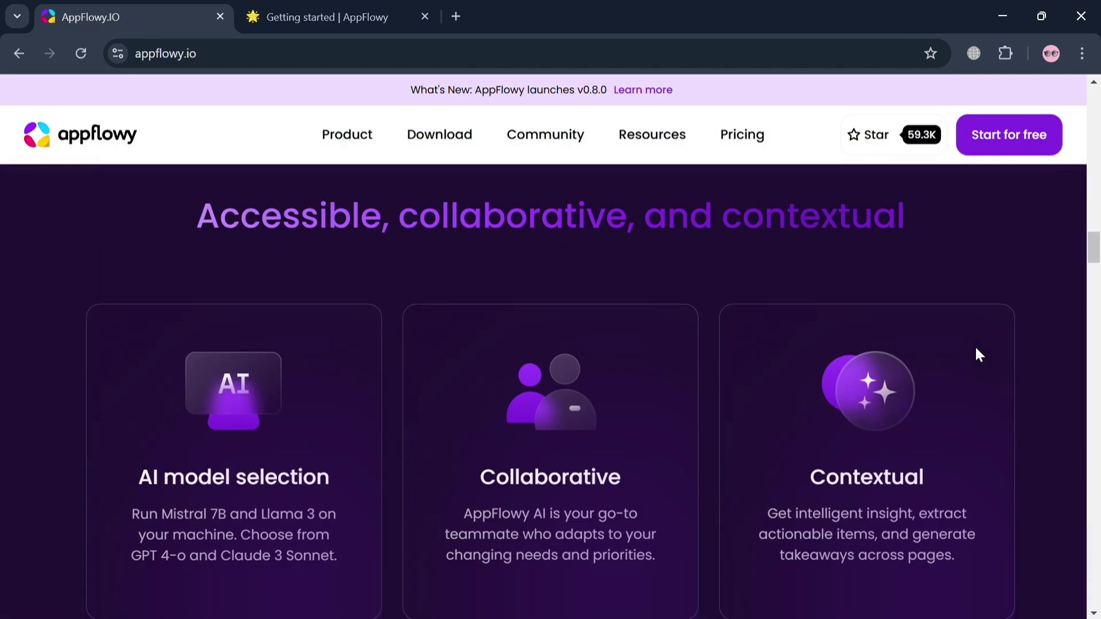
scroll(979, 354, "down", 10)
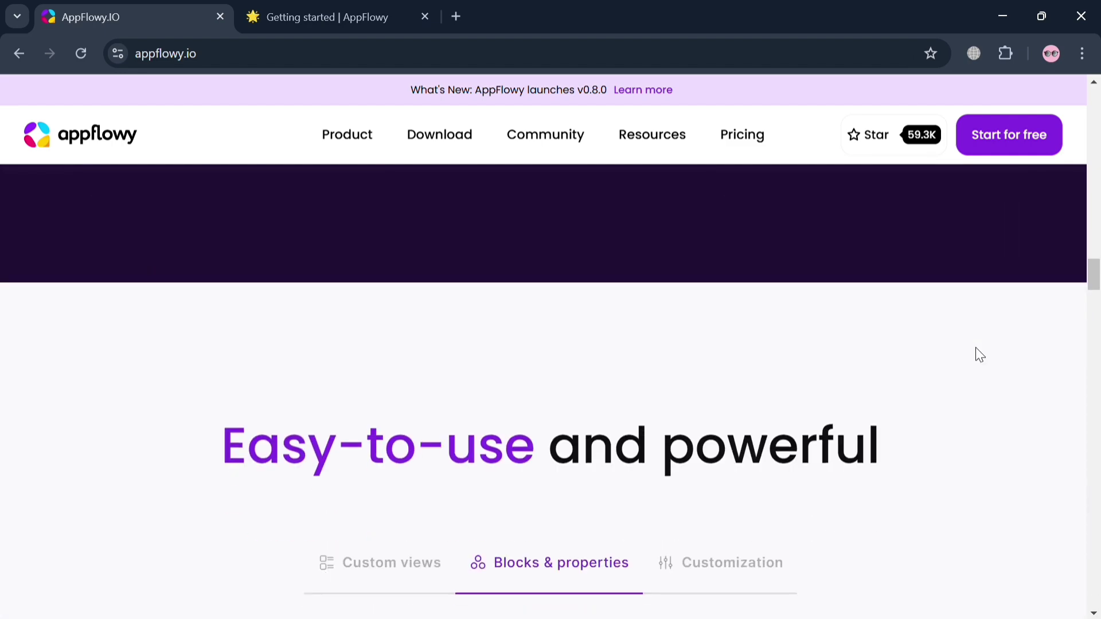
scroll(979, 354, "down", 10)
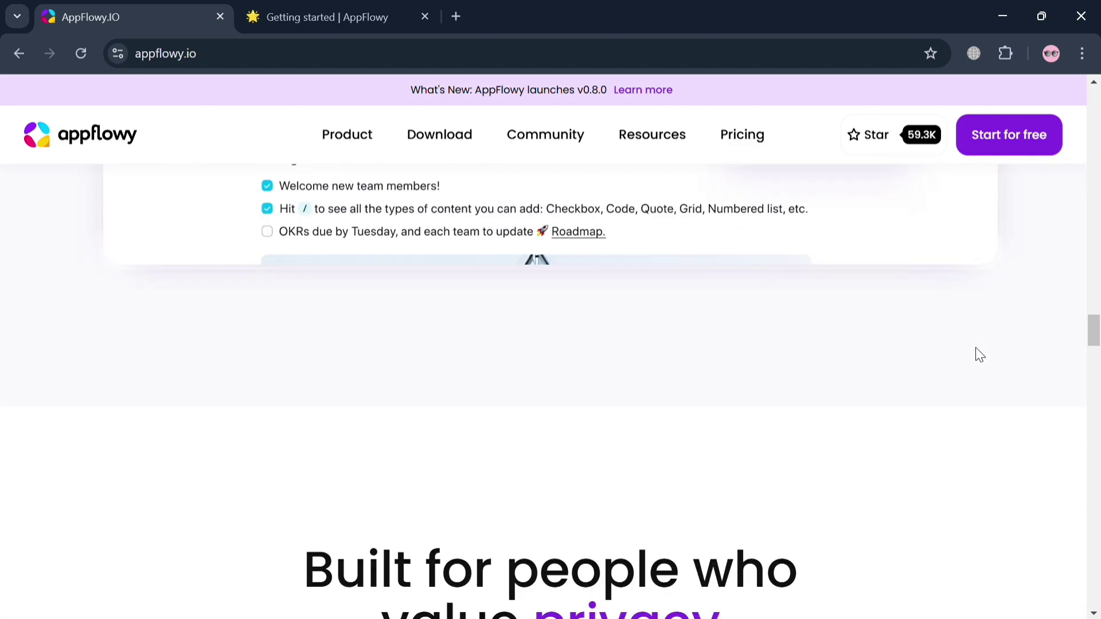
scroll(979, 354, "down", 8)
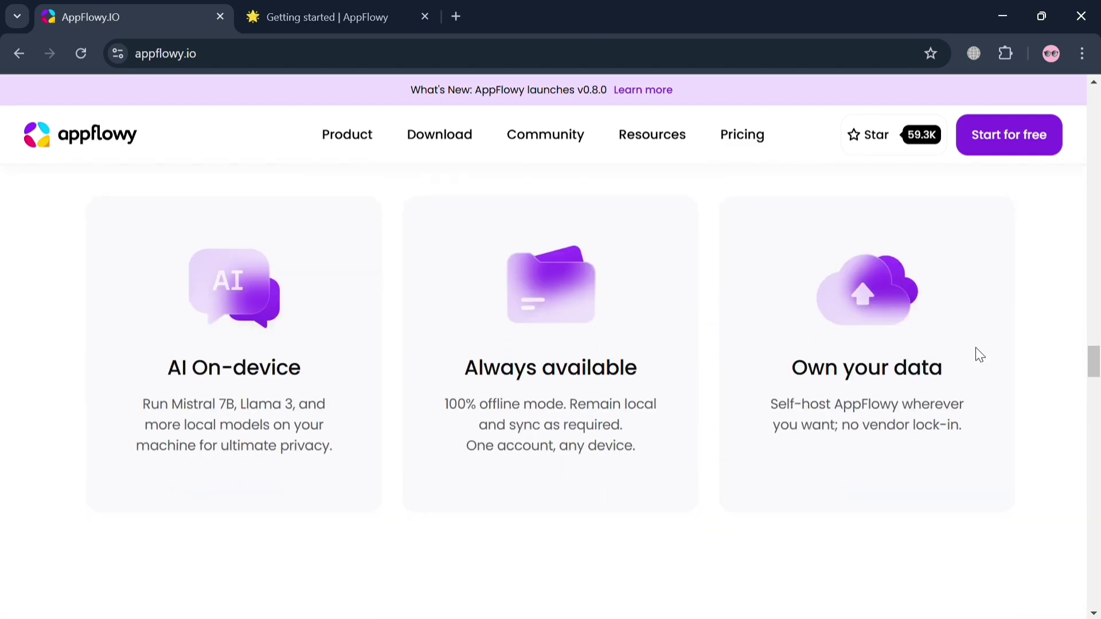
scroll(980, 355, "down", 10)
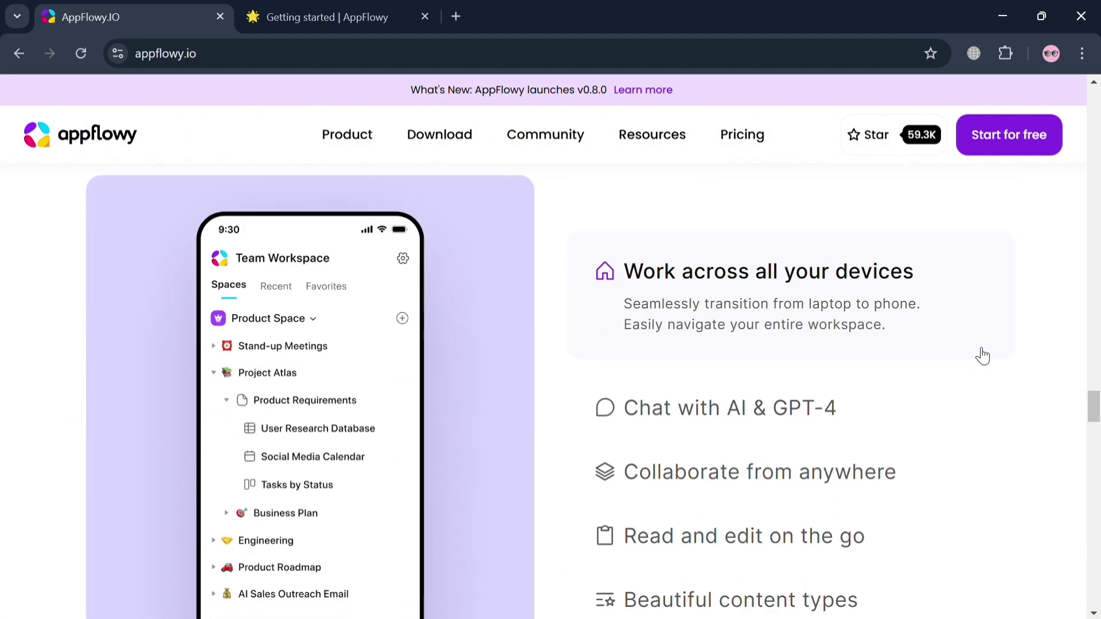
scroll(981, 355, "down", 10)
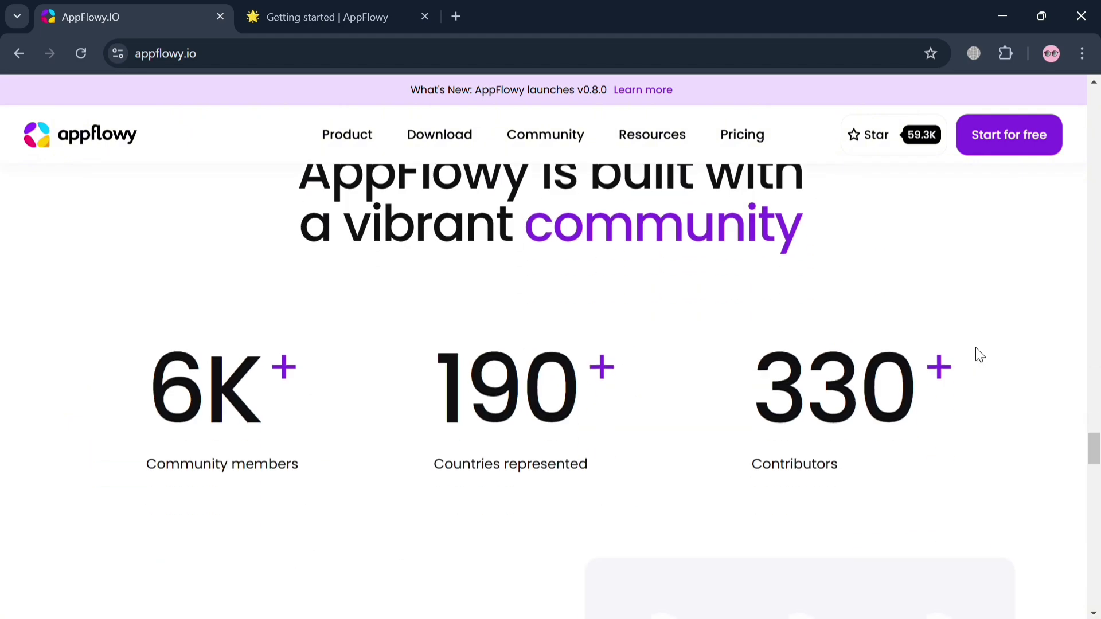
scroll(978, 354, "down", 6)
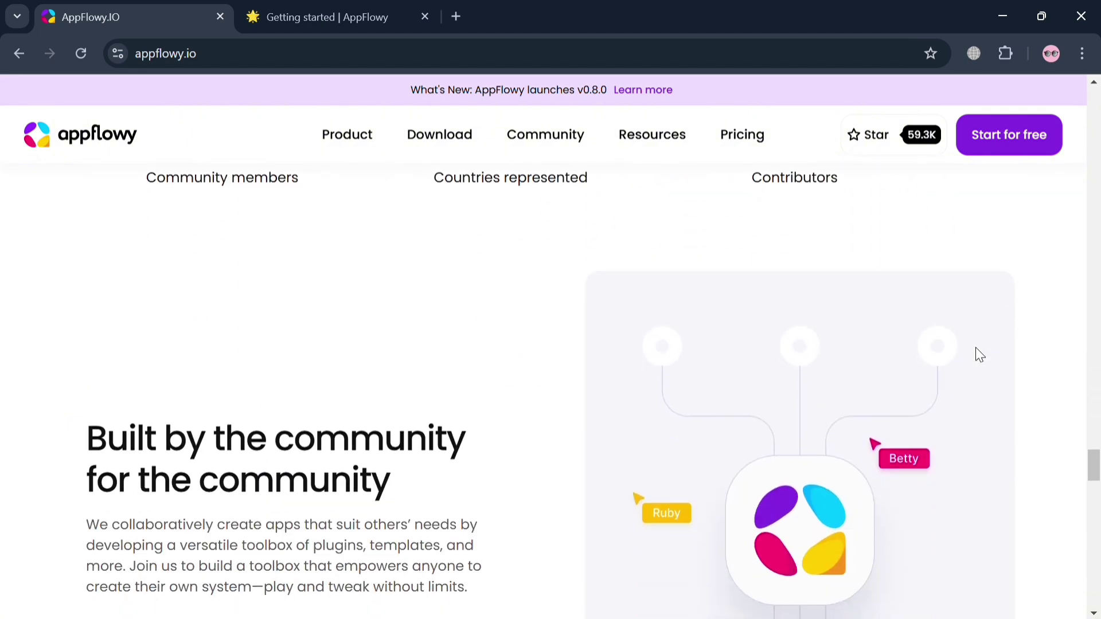
scroll(980, 355, "down", 3)
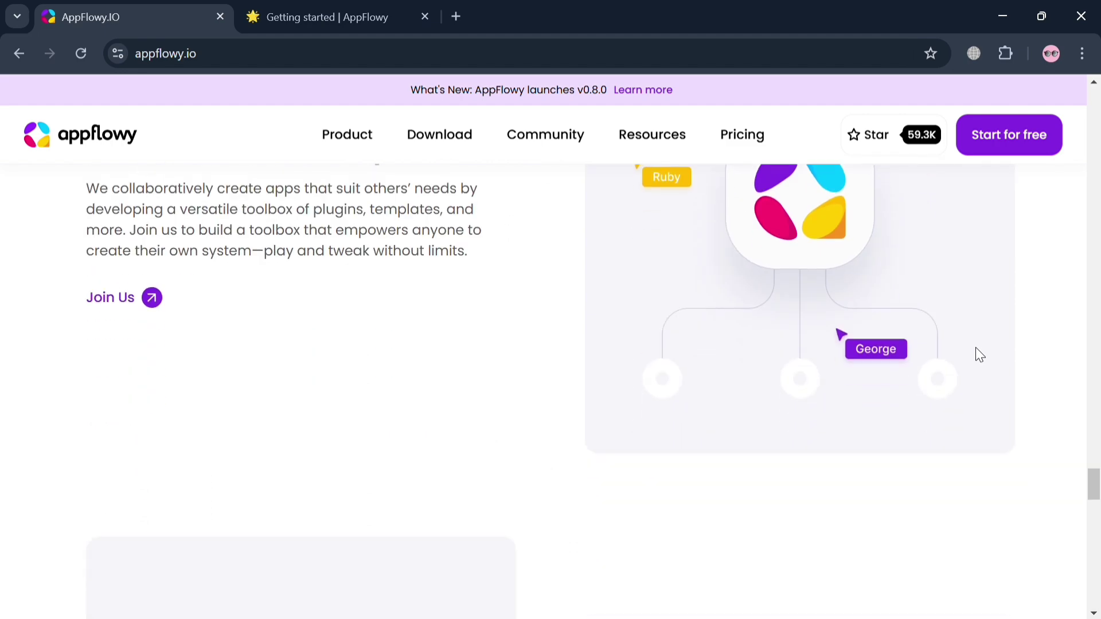
scroll(980, 355, "down", 10)
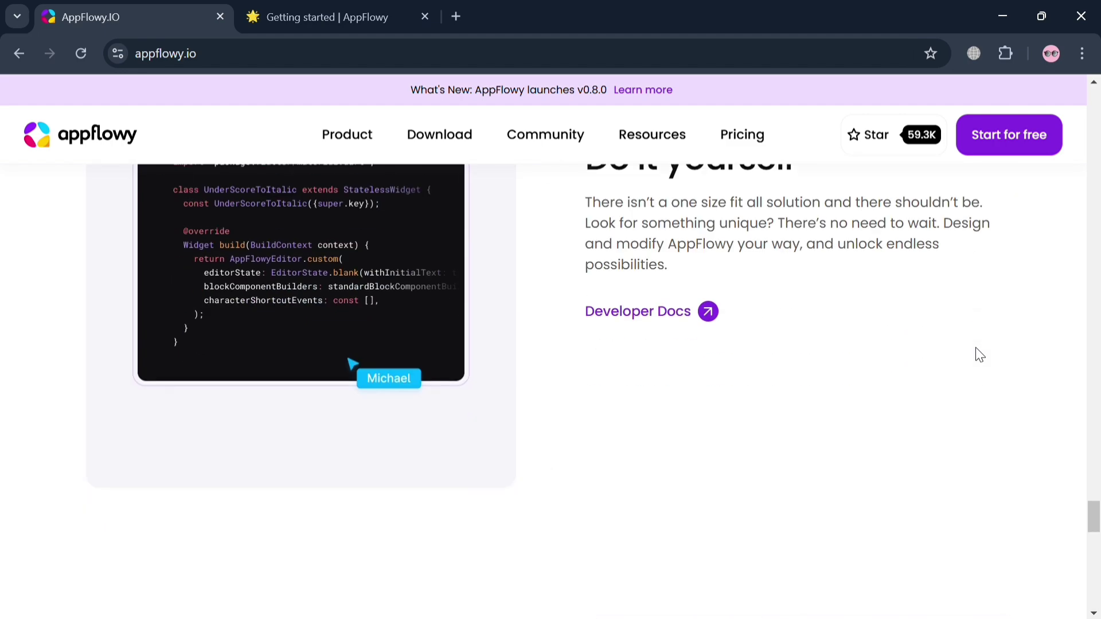
scroll(980, 355, "up", 20)
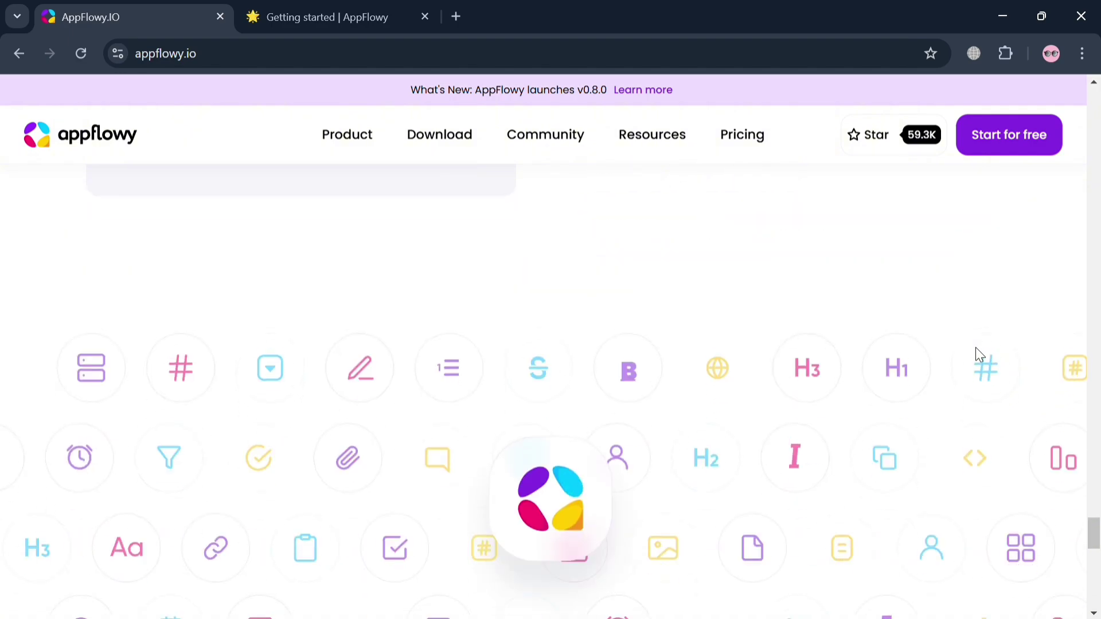
scroll(976, 348, "up", 20)
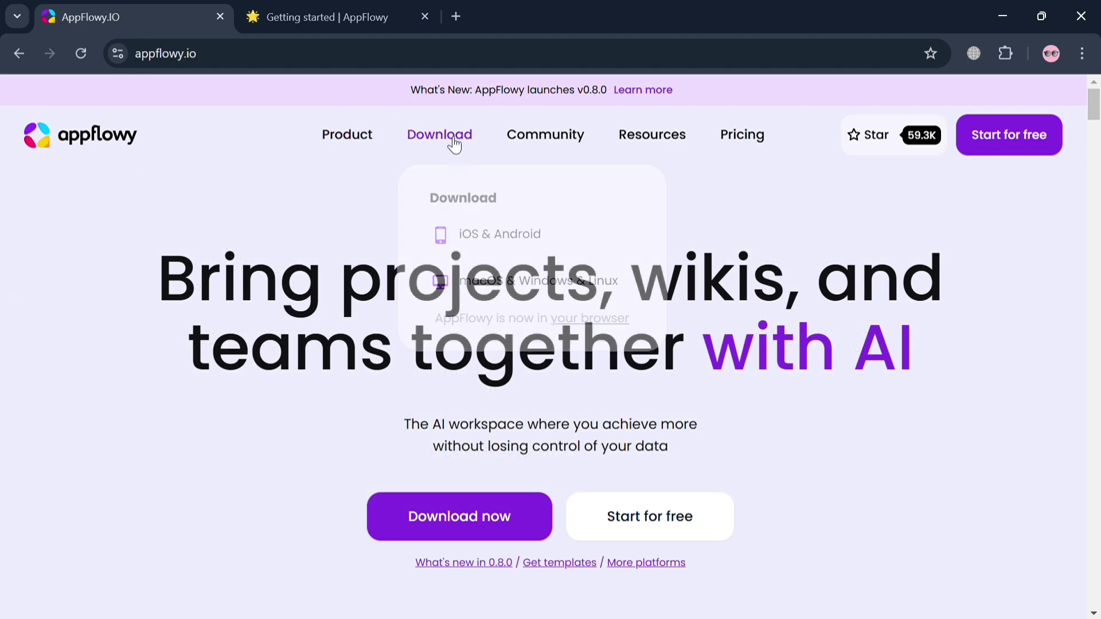
- Preview the Resources, Community and Download menus, then switch to the 'Getting started | AppFlowy' tab
mouse_move(636, 128)
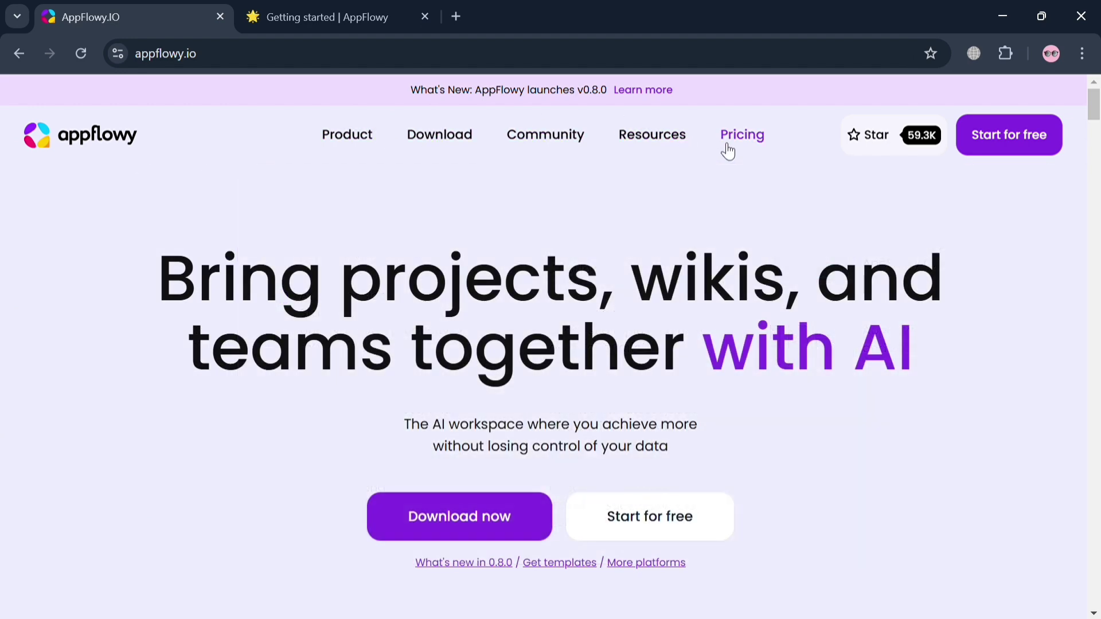
mouse_move(657, 155)
mouse_move(588, 137)
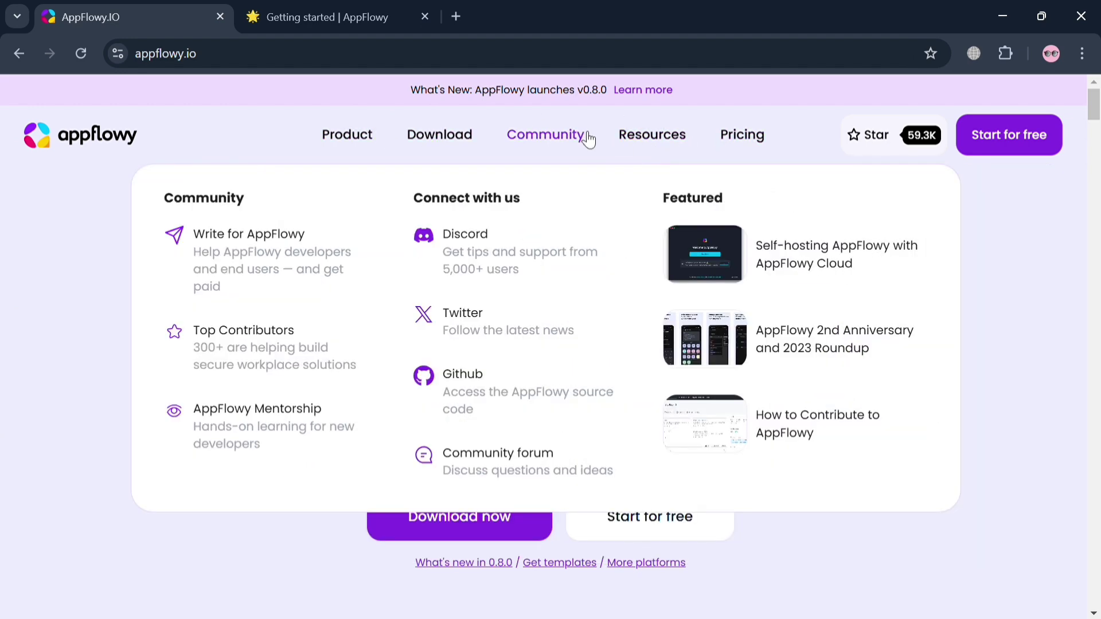
mouse_move(474, 135)
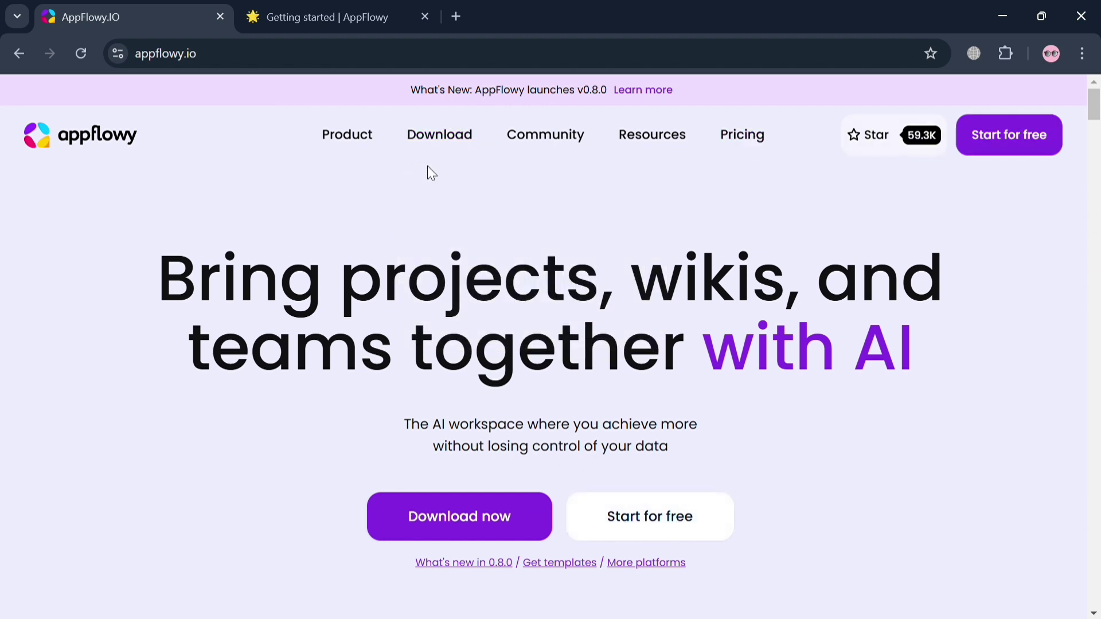
left_click(307, 7)
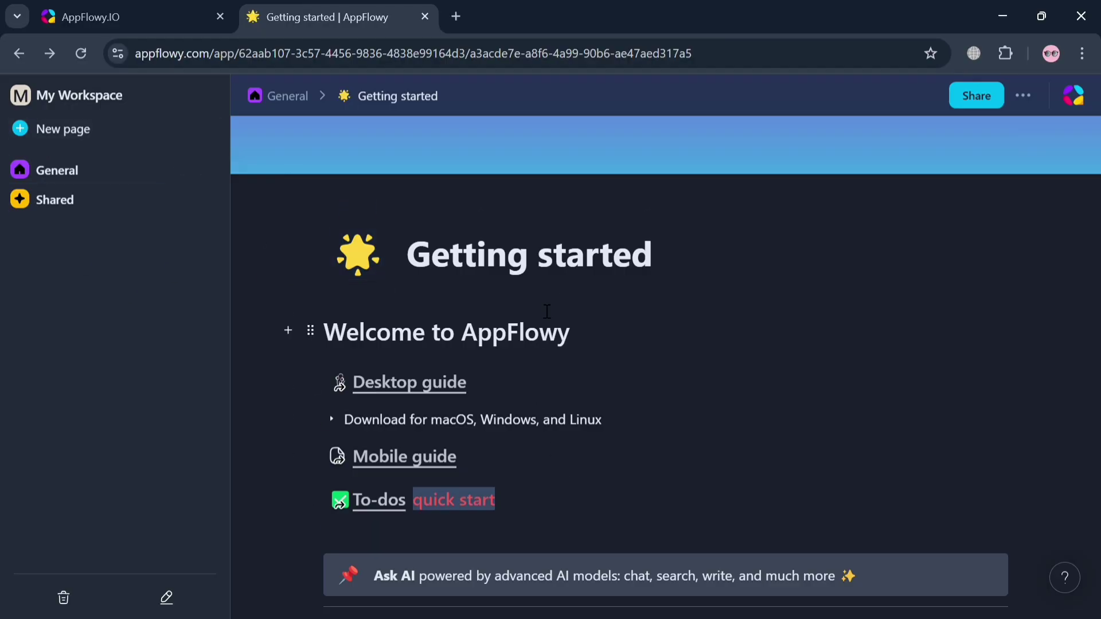
scroll(522, 431, "down", 3)
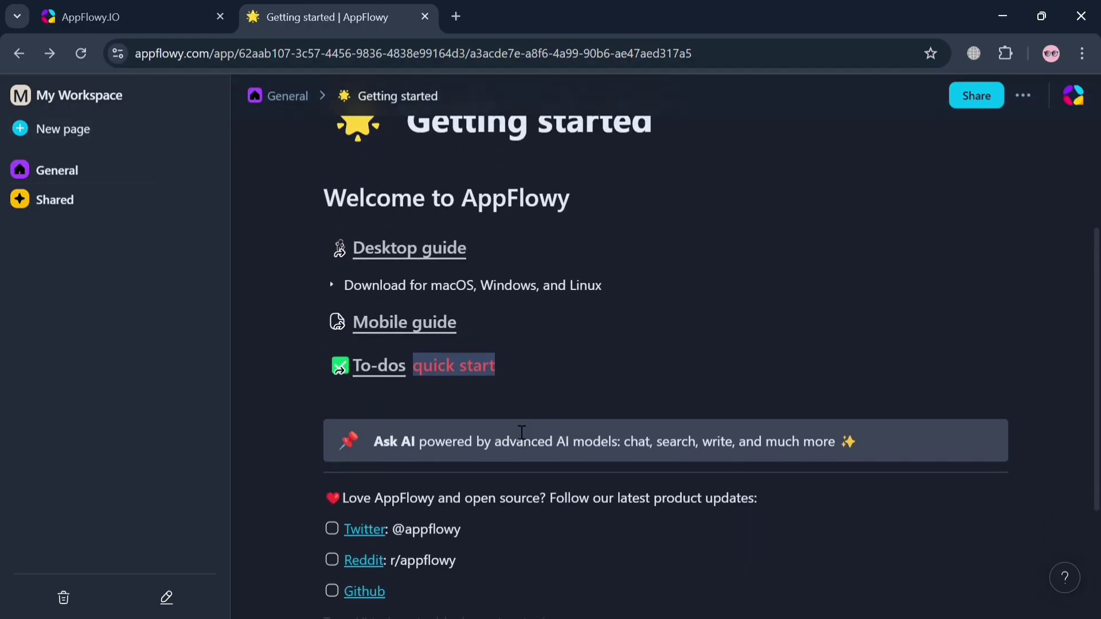
scroll(522, 431, "down", 5)
scroll(522, 431, "up", 10)
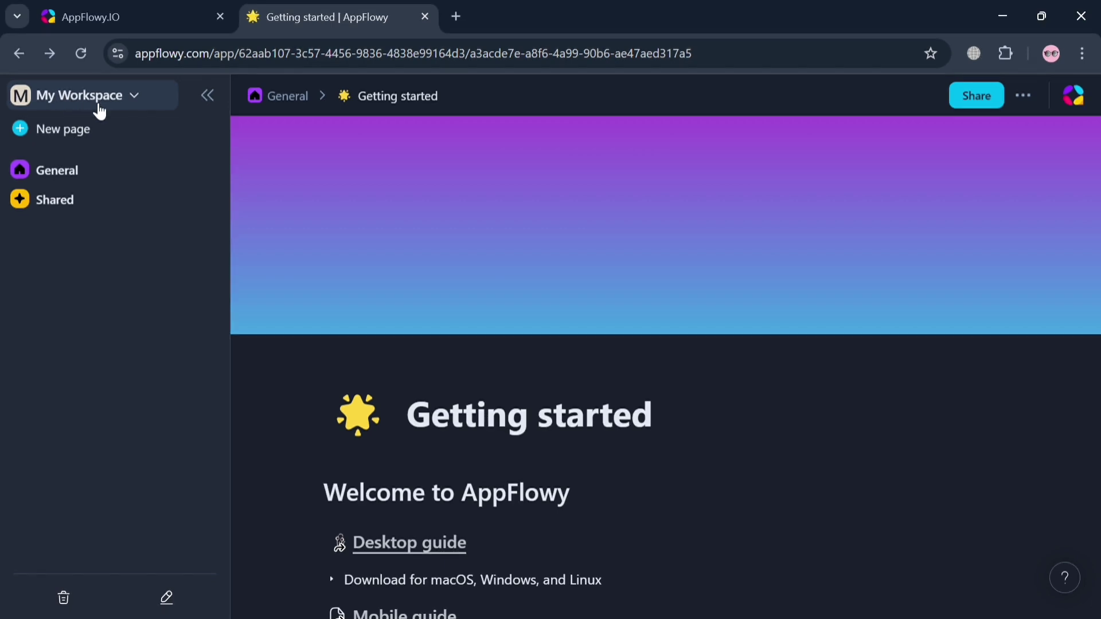
- Open the Invite members dialog from My Workspace, close it without sending, and reopen the menu
left_click(95, 104)
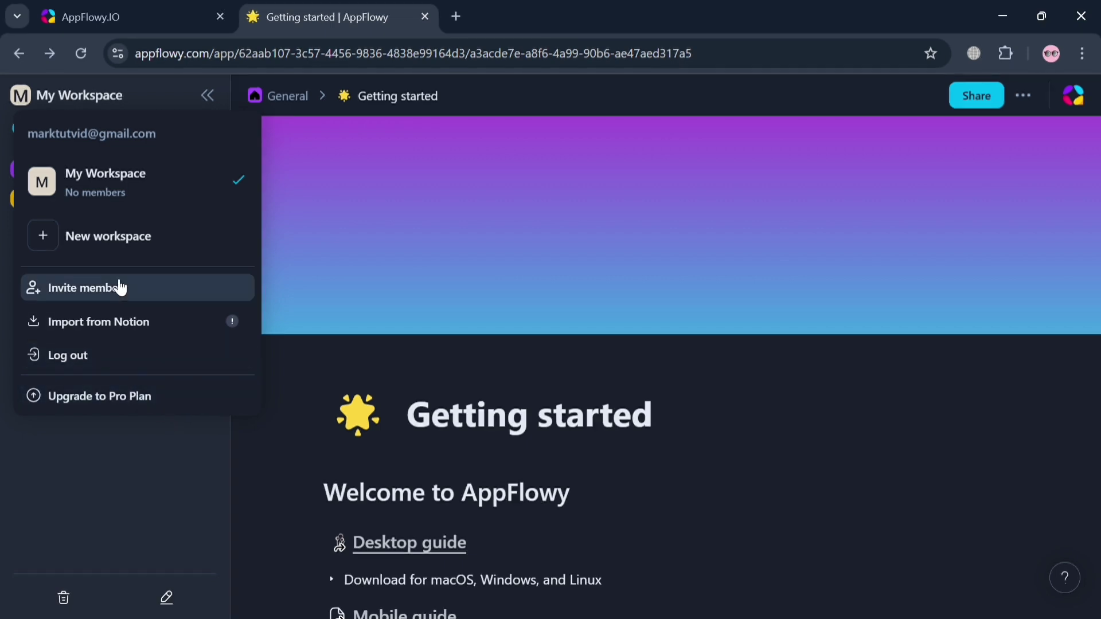
left_click(114, 286)
left_click(562, 318)
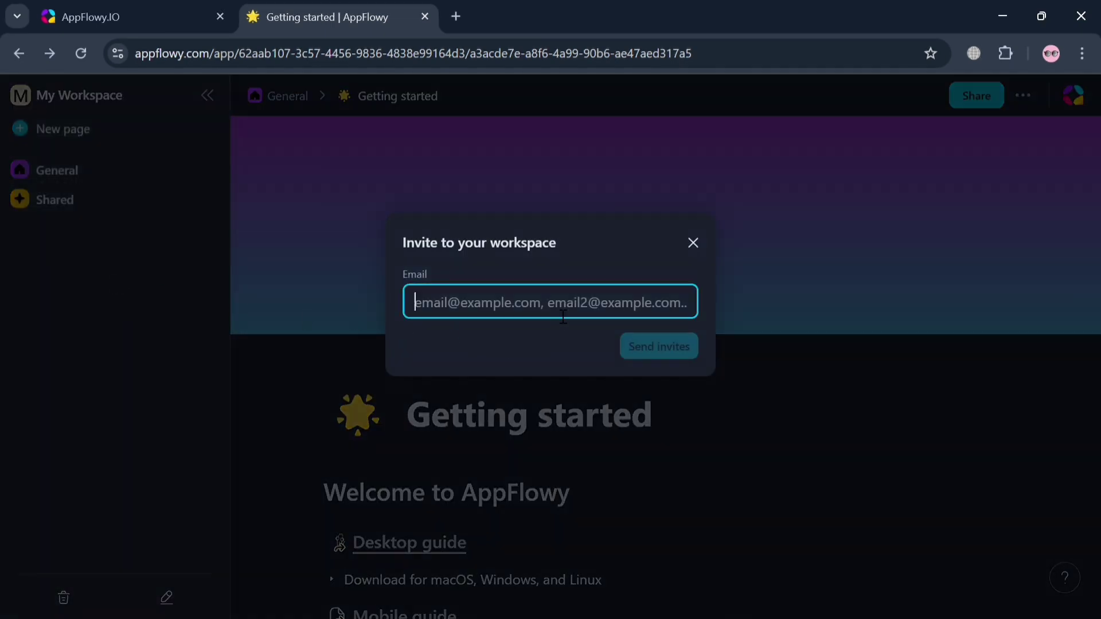
left_click(695, 247)
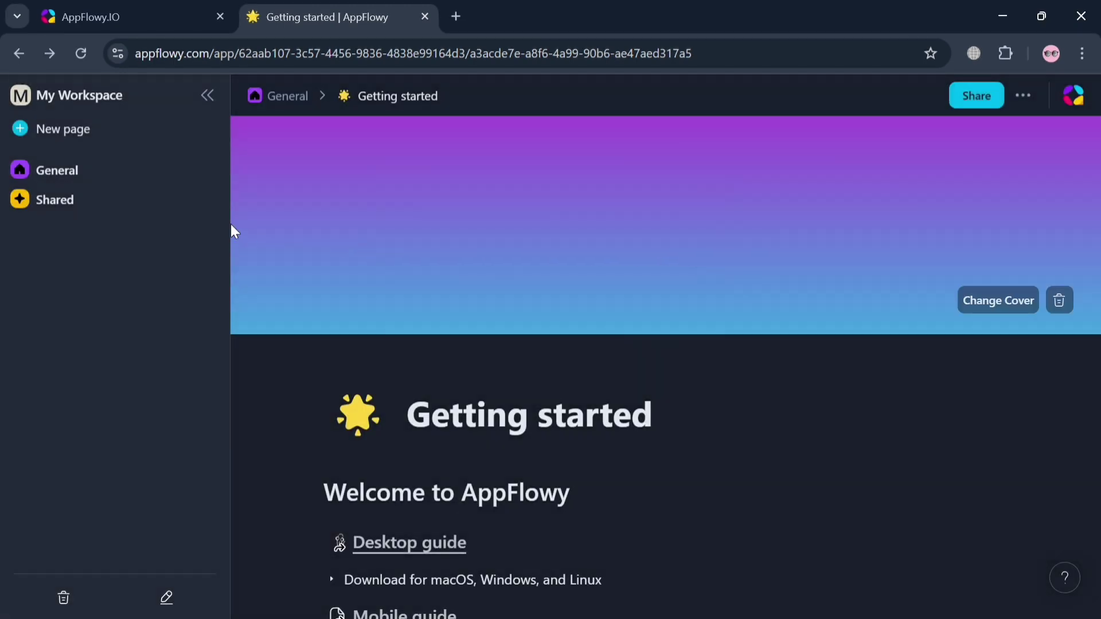
left_click(101, 115)
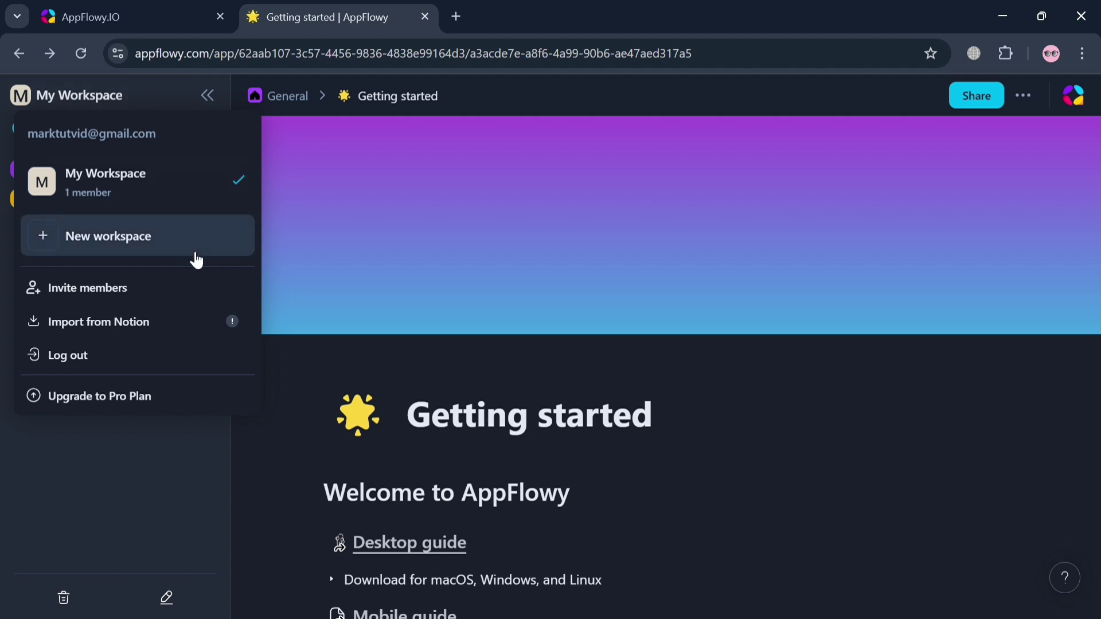
- Create a new workspace named 'Work'
left_click(195, 259)
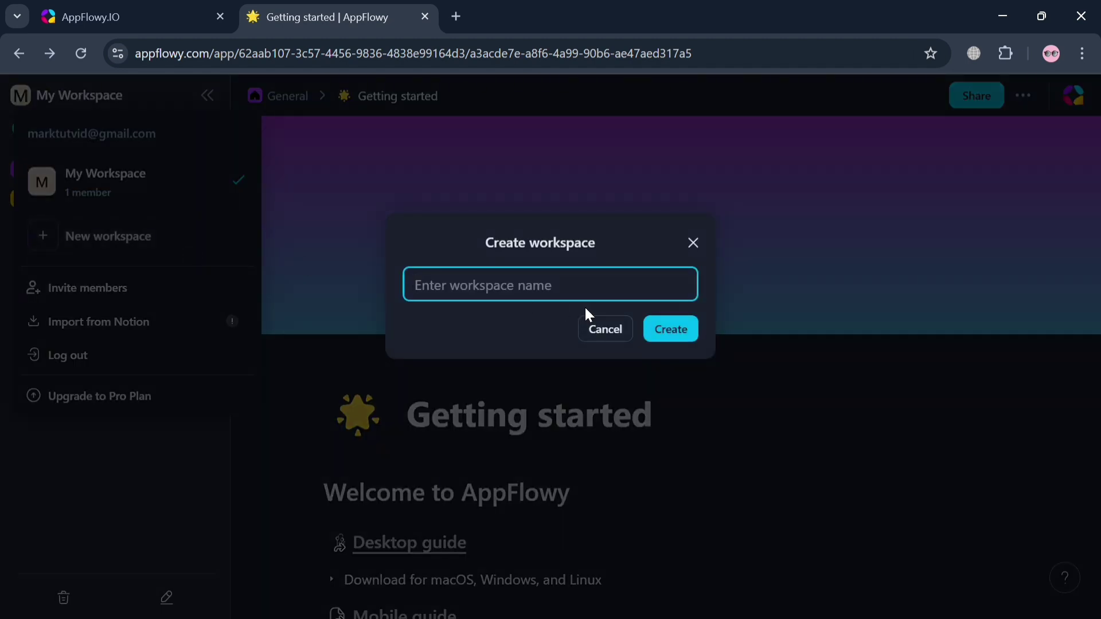
type("Work")
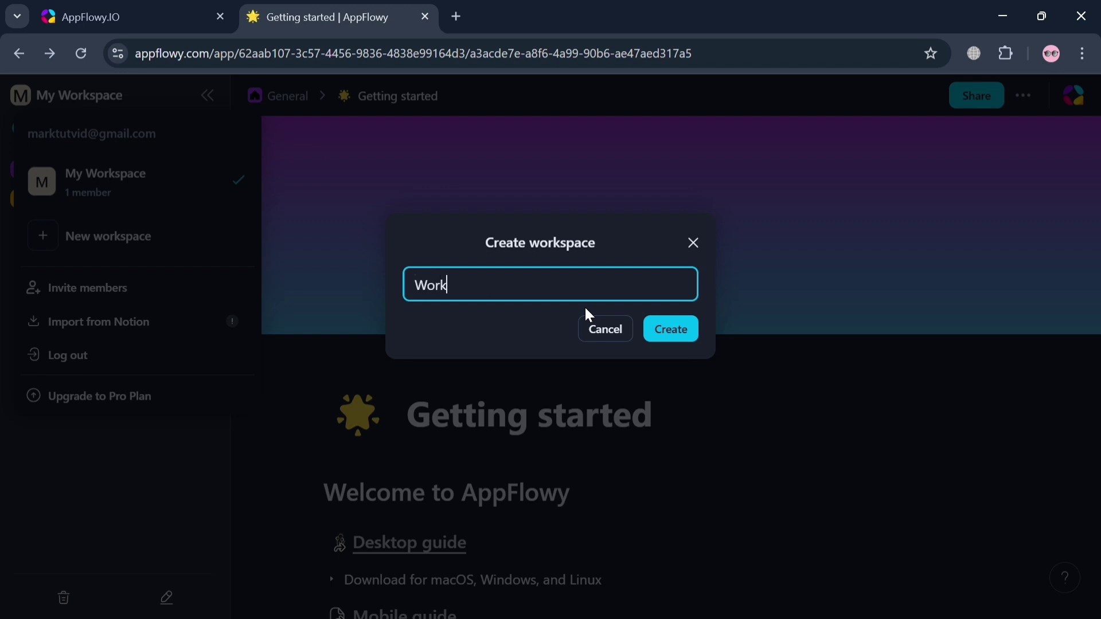
left_click(671, 332)
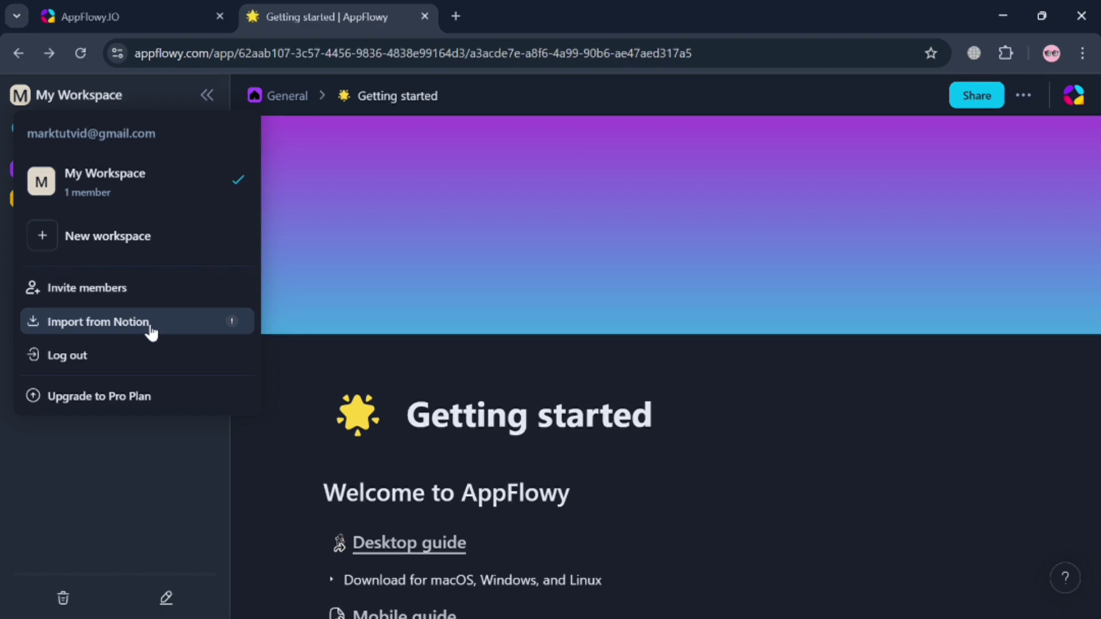
- Check the Import from Notion dialog and the Pro Plan upgrade, then close the workspace menu
left_click(151, 332)
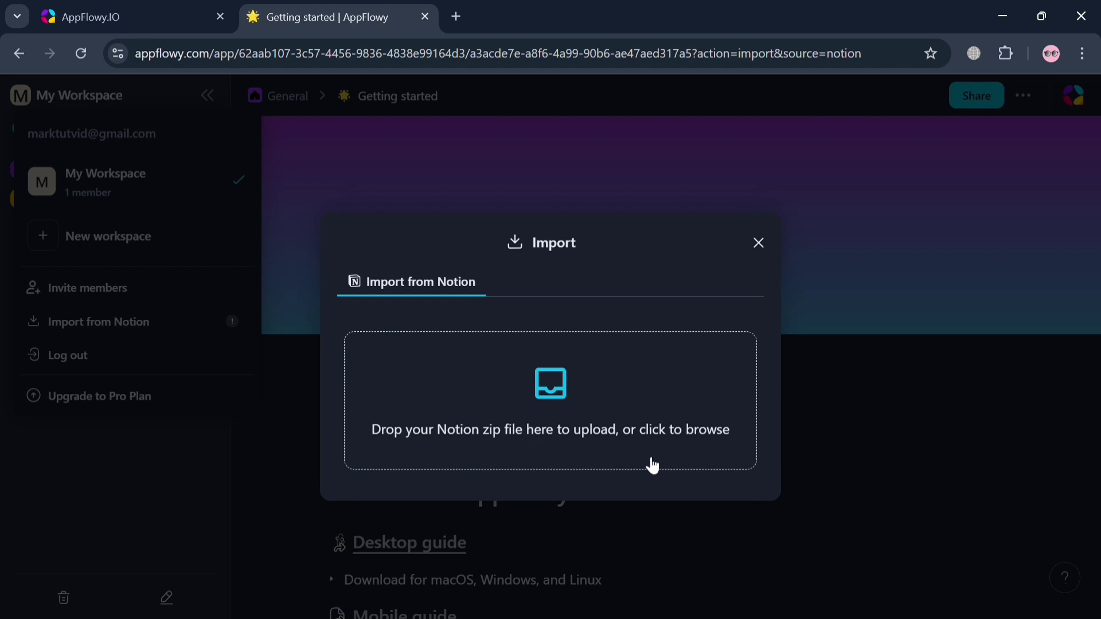
left_click(768, 245)
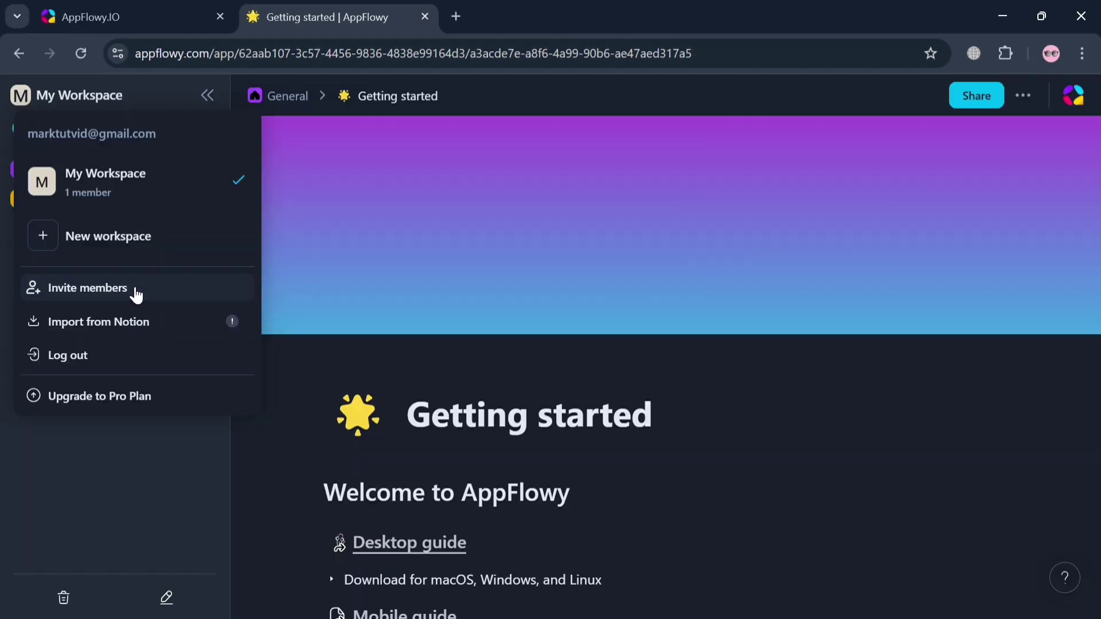
left_click(149, 400)
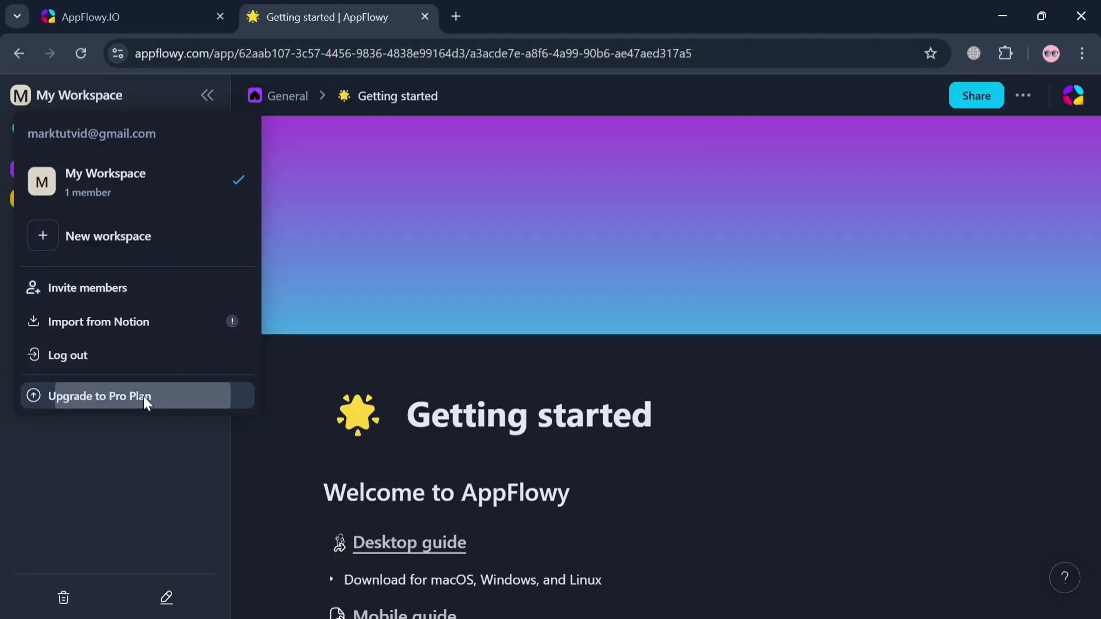
left_click(144, 533)
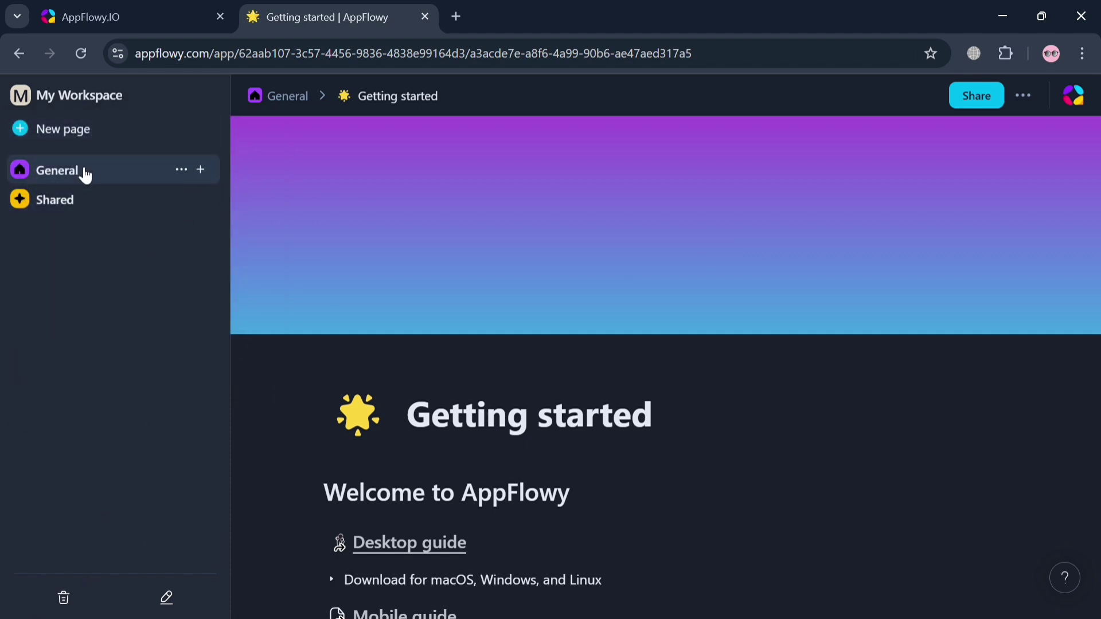
scroll(490, 447, "down", 5)
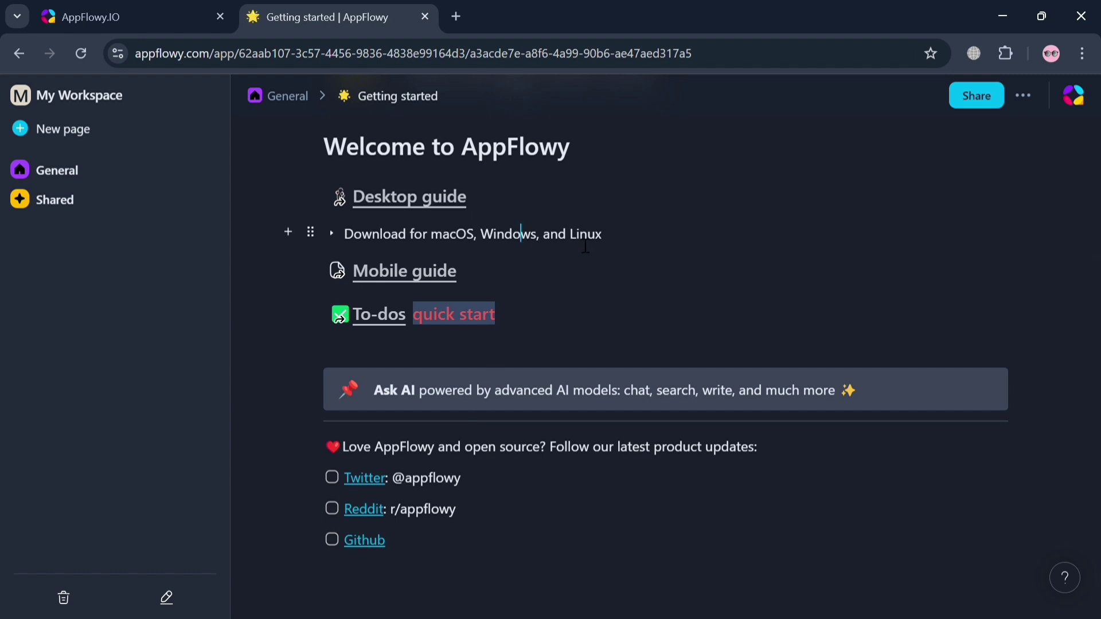
left_click(444, 281)
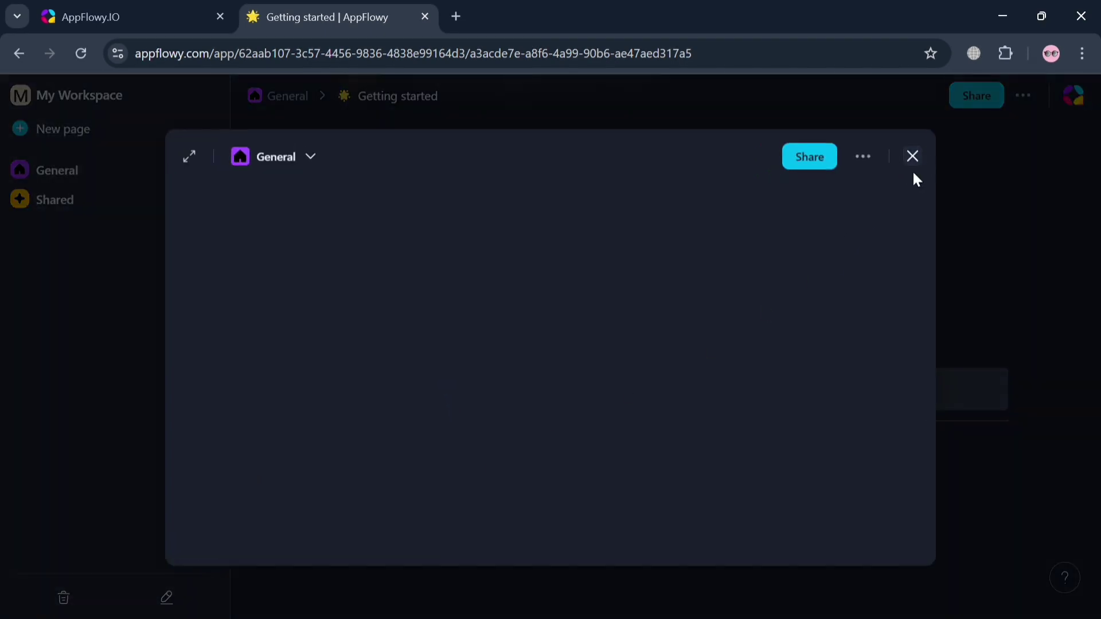
scroll(425, 373, "down", 10)
scroll(425, 368, "up", 6)
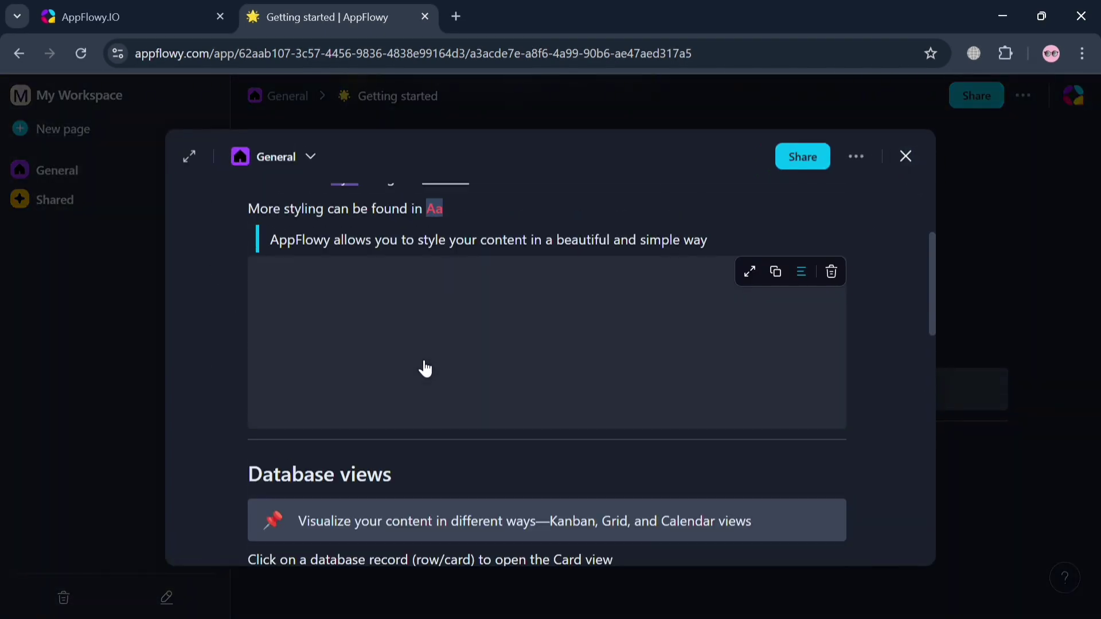
scroll(426, 369, "up", 8)
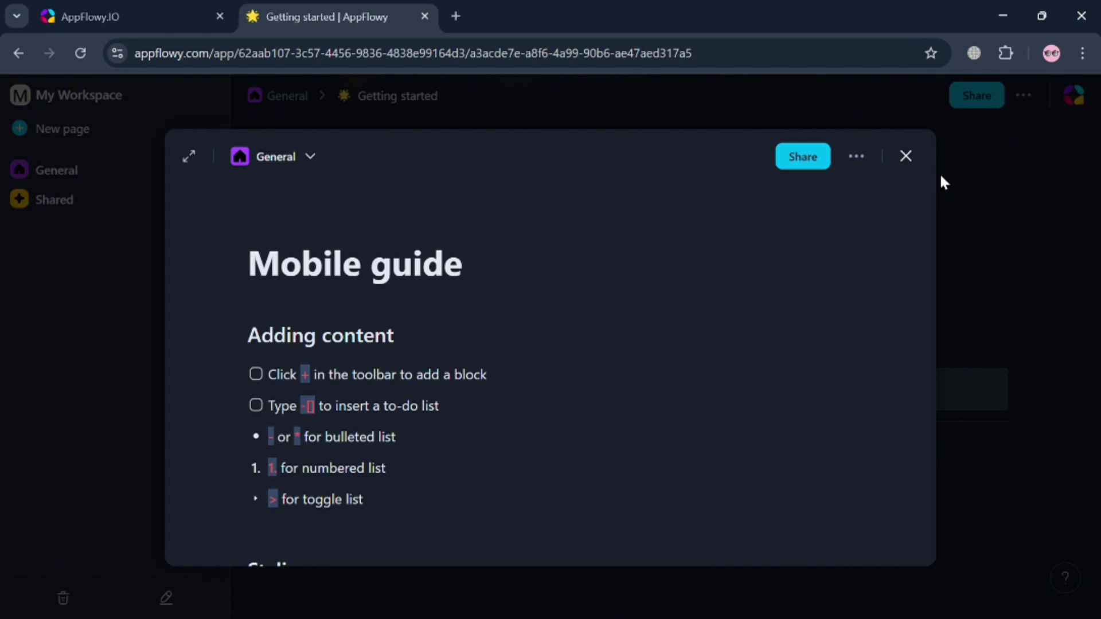
left_click(940, 181)
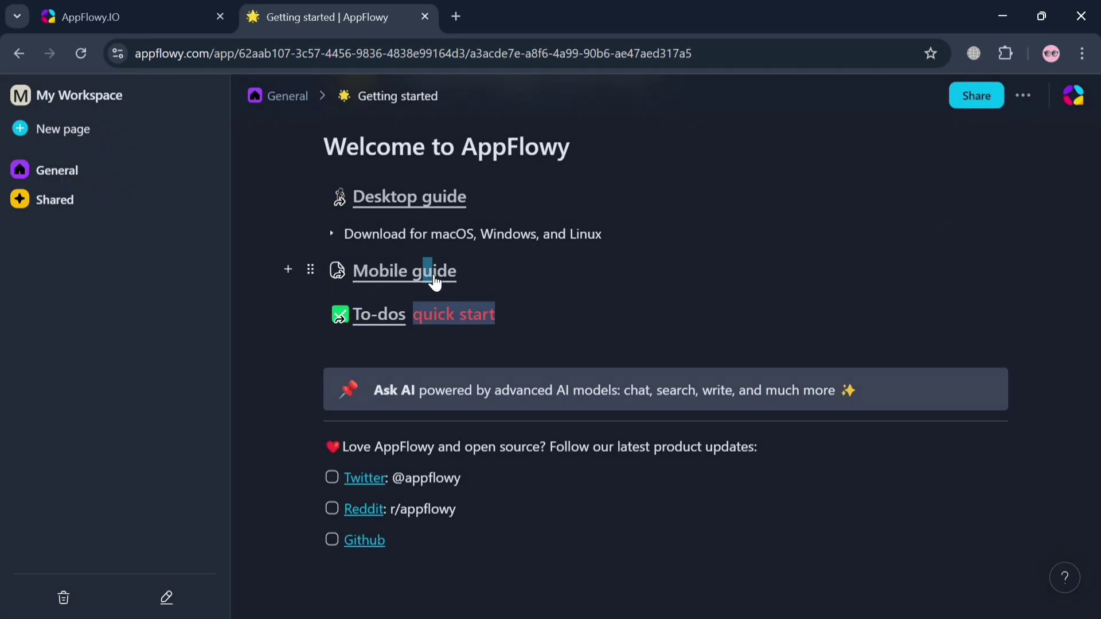
left_click(434, 282)
scroll(719, 336, "down", 2)
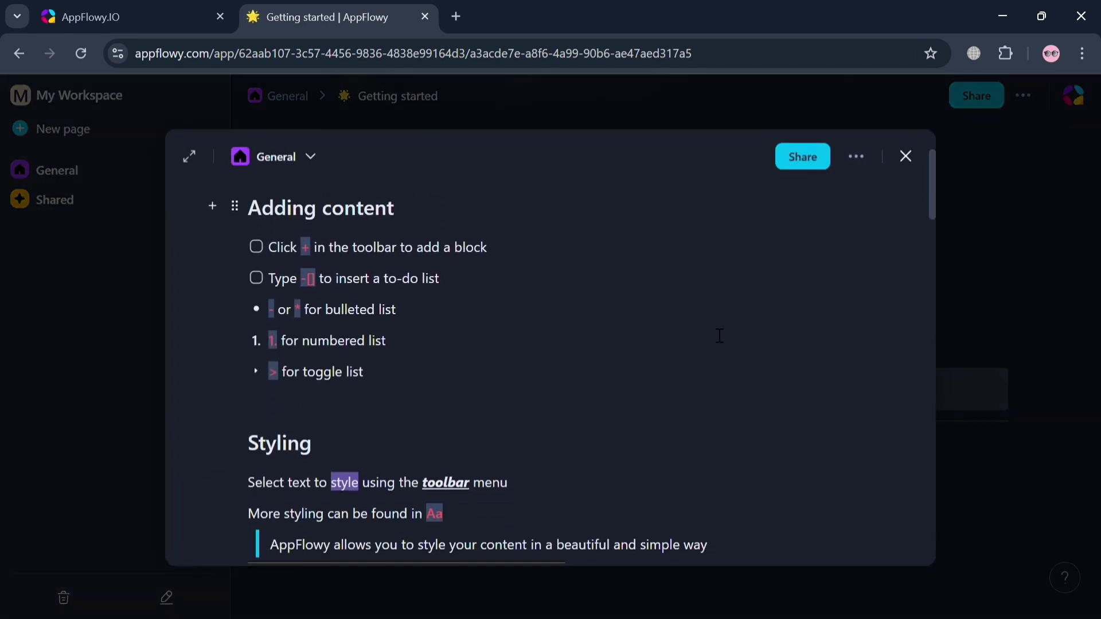
scroll(489, 375, "down", 3)
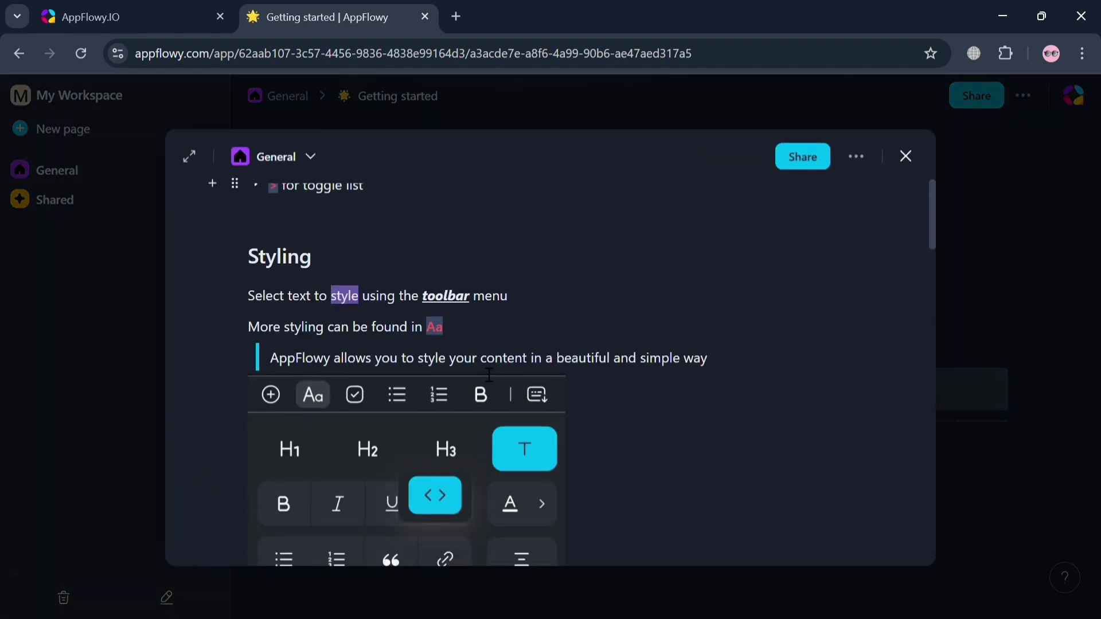
scroll(487, 375, "down", 3)
scroll(486, 375, "up", 2)
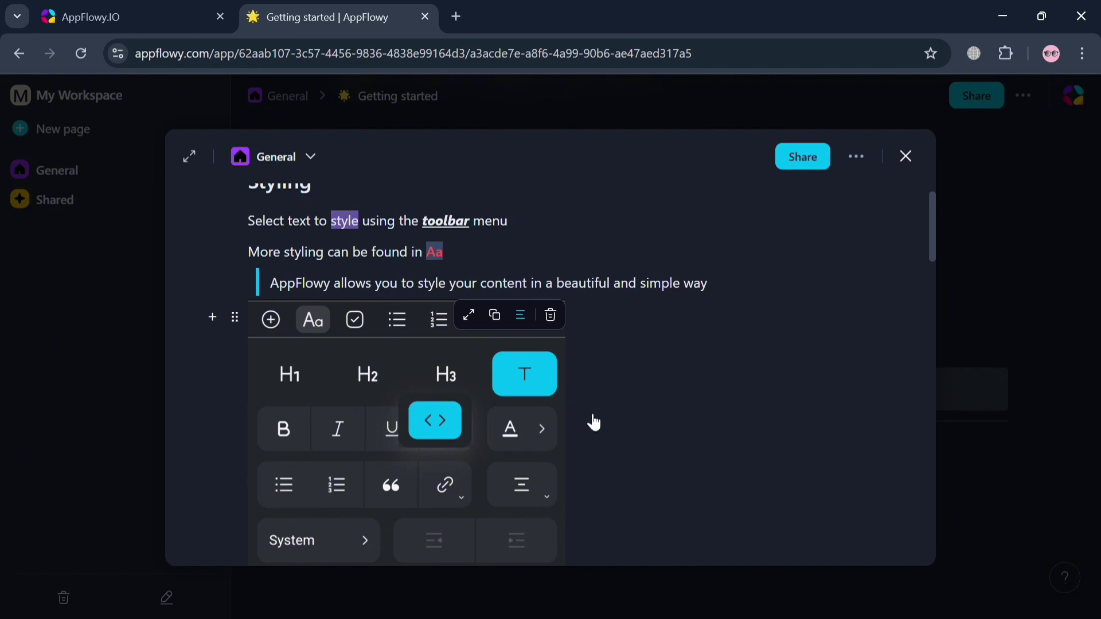
scroll(595, 423, "down", 8)
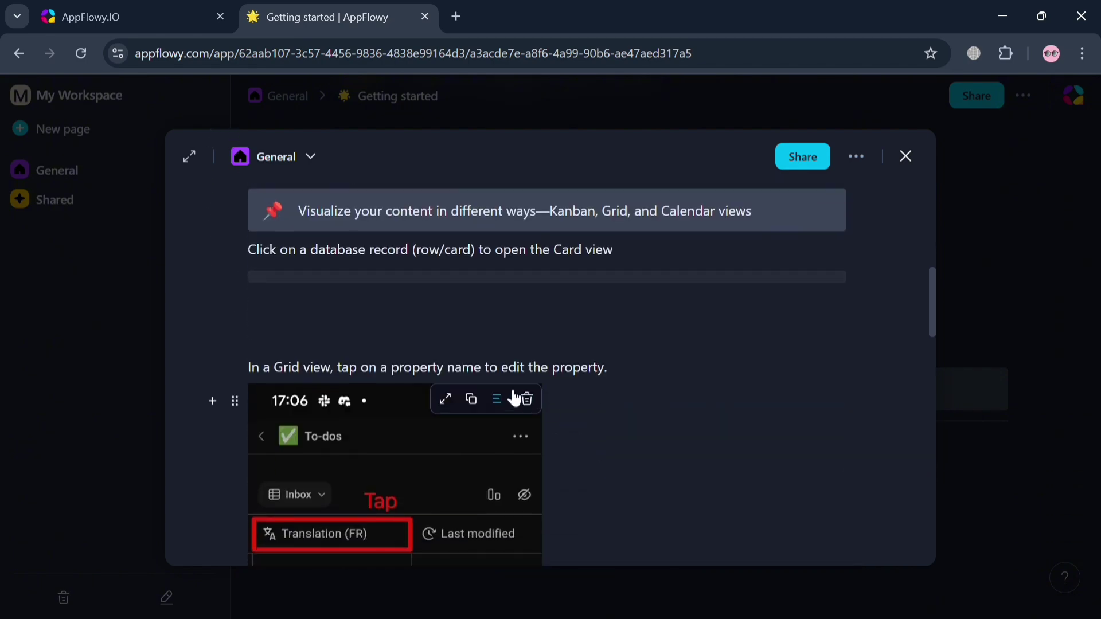
scroll(622, 392, "down", 6)
scroll(622, 393, "up", 4)
scroll(624, 394, "down", 10)
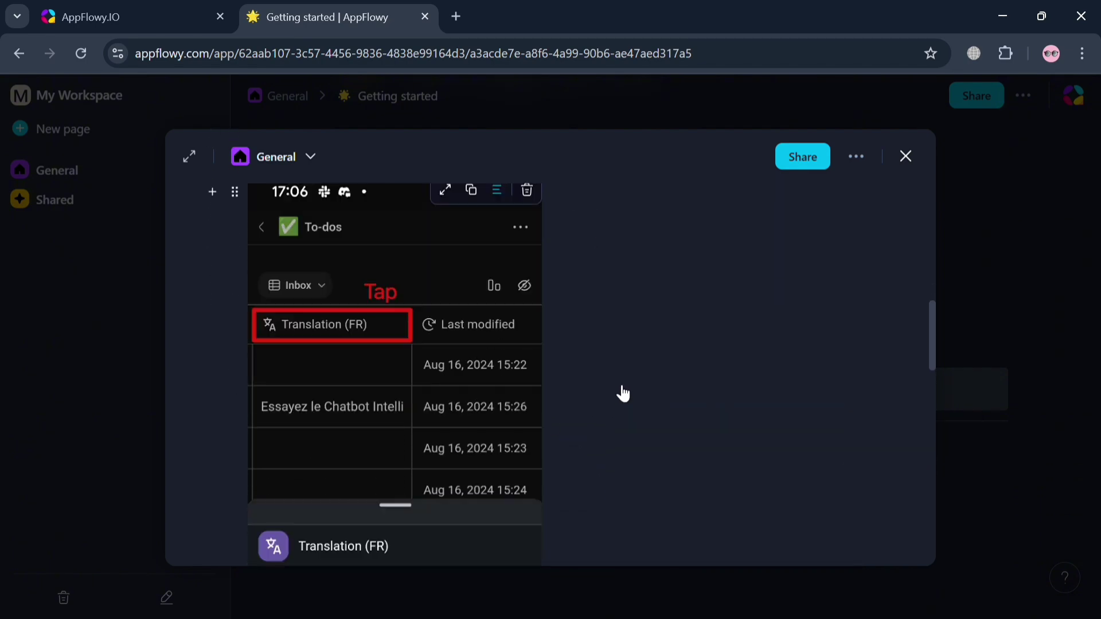
scroll(624, 394, "down", 5)
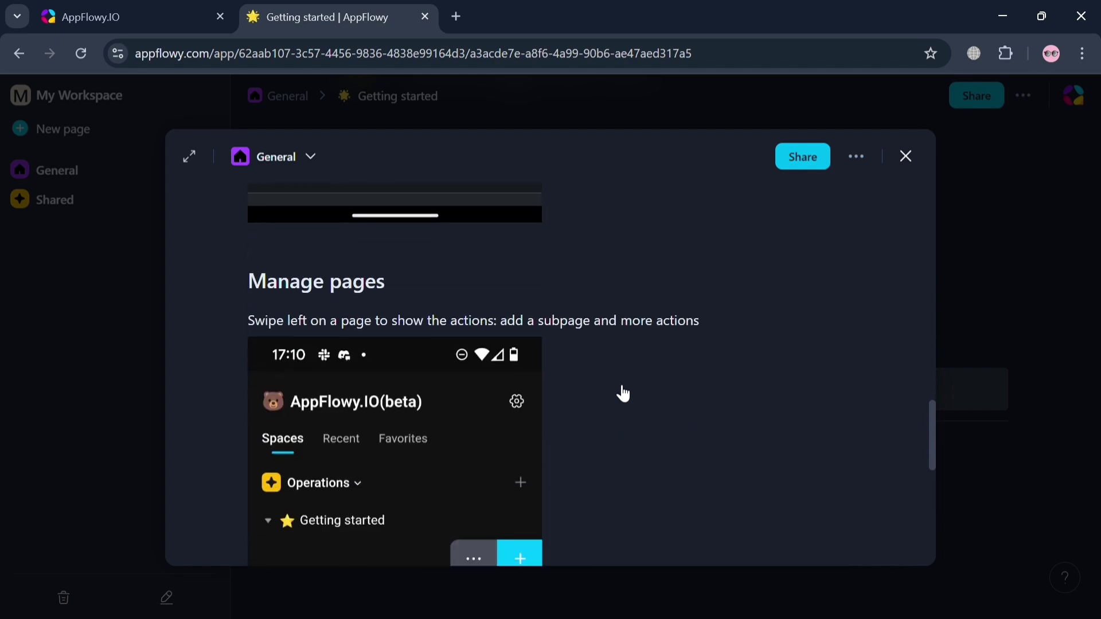
scroll(624, 394, "down", 9)
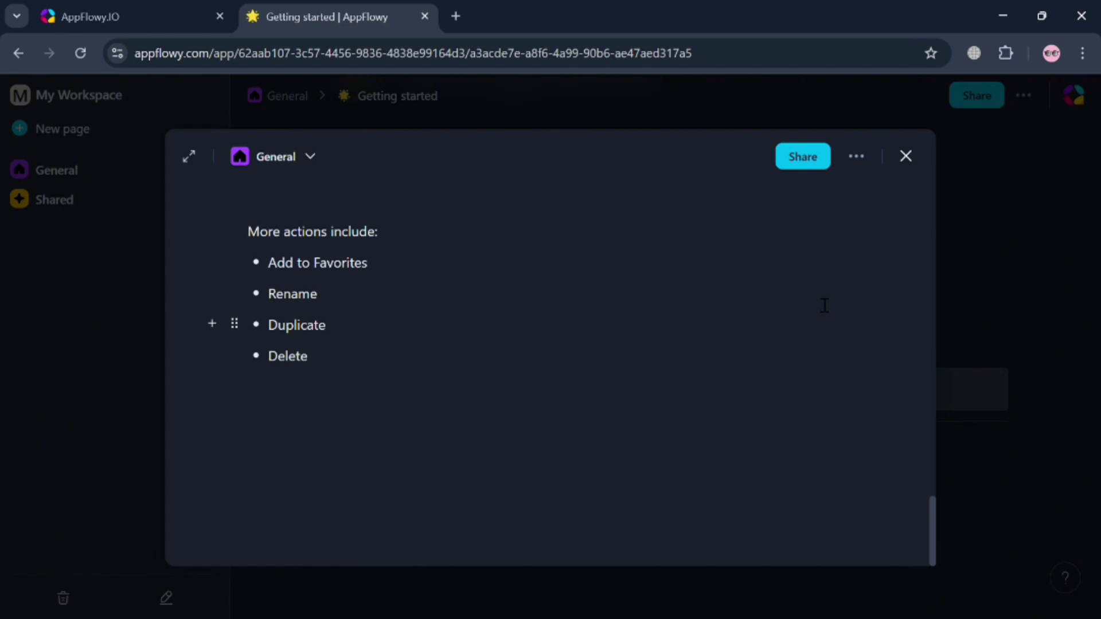
left_click(907, 163)
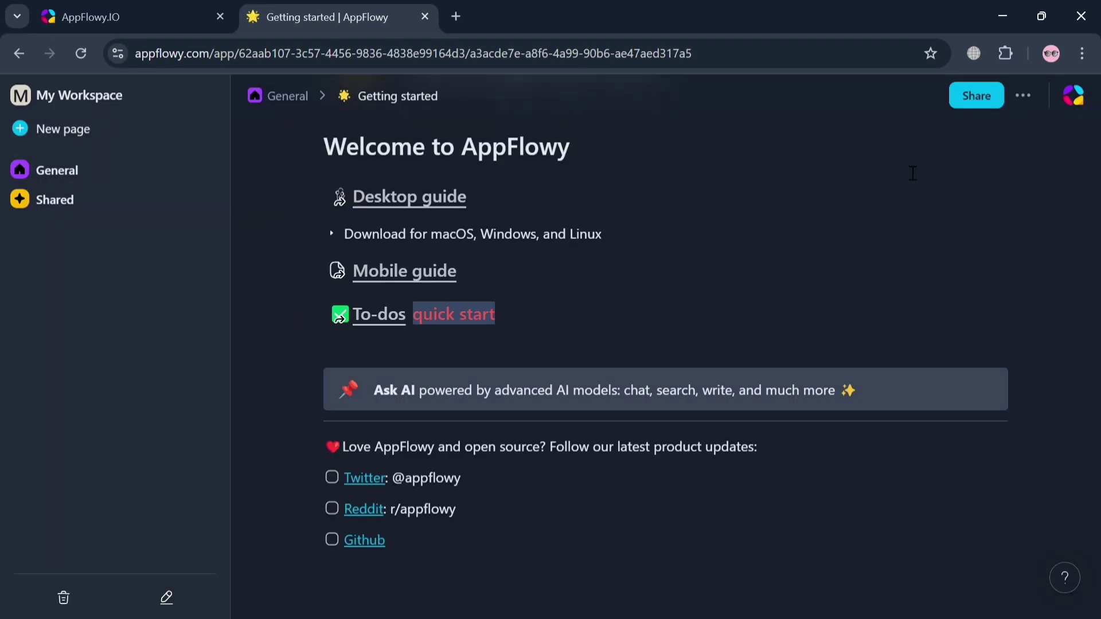
mouse_move(370, 508)
left_click(397, 314)
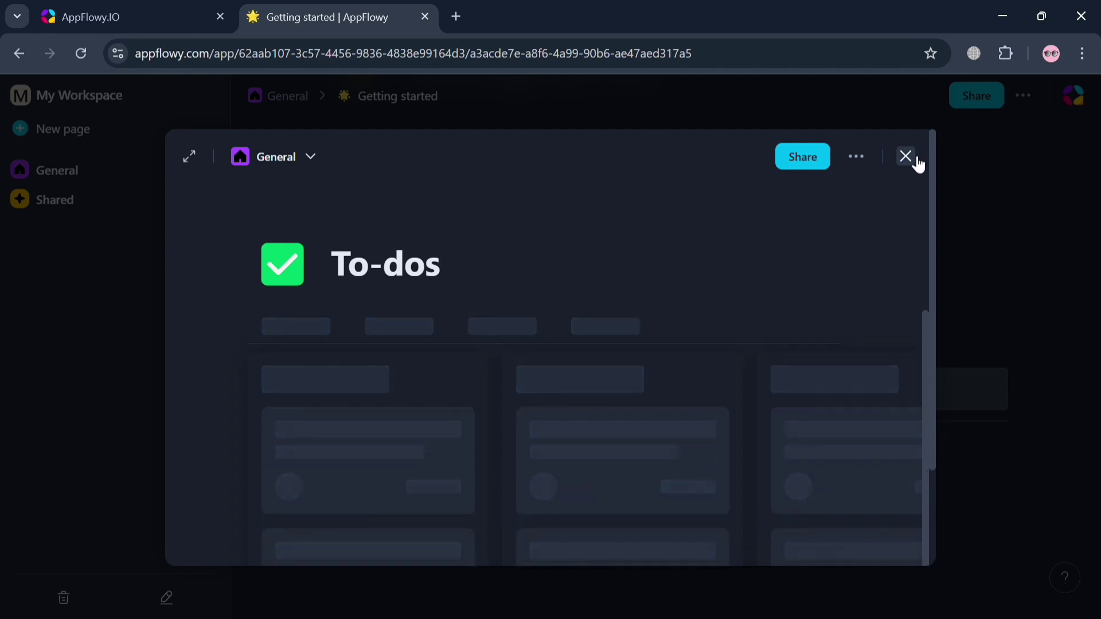
left_click(910, 157)
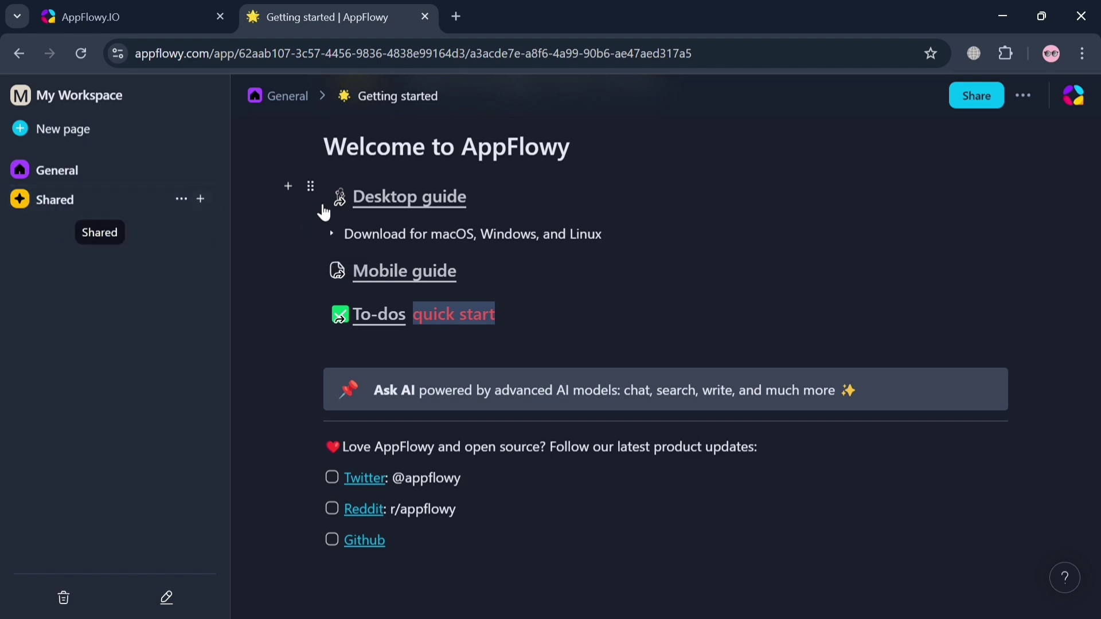
- Look at the Shared space's ··· options, then add a new blank page under Shared
scroll(273, 204, "up", 3)
scroll(407, 242, "down", 6)
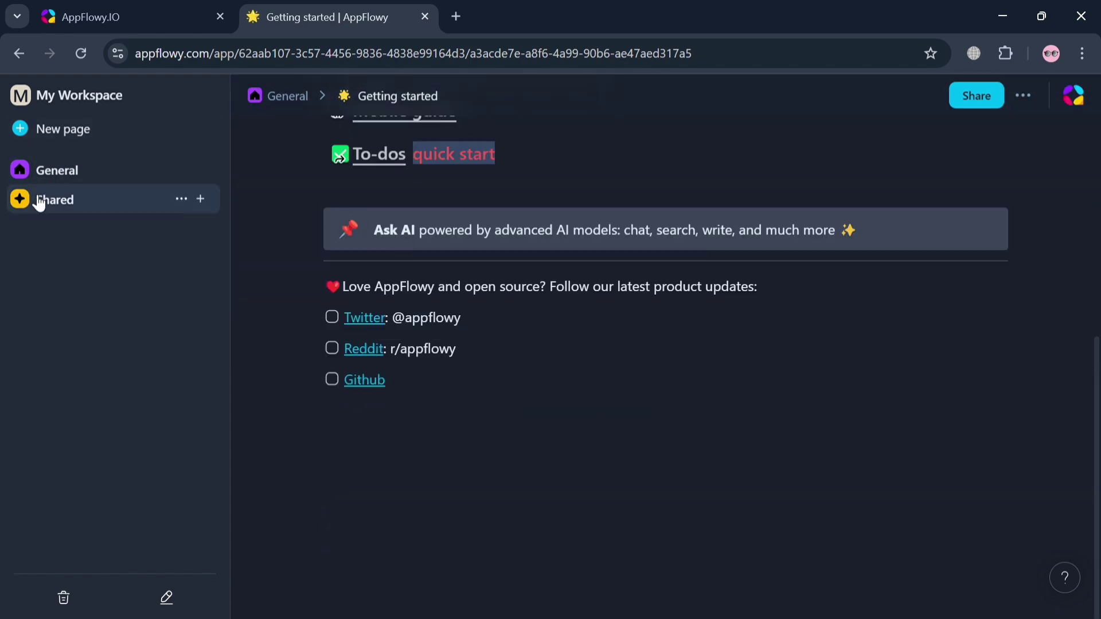
left_click(180, 200)
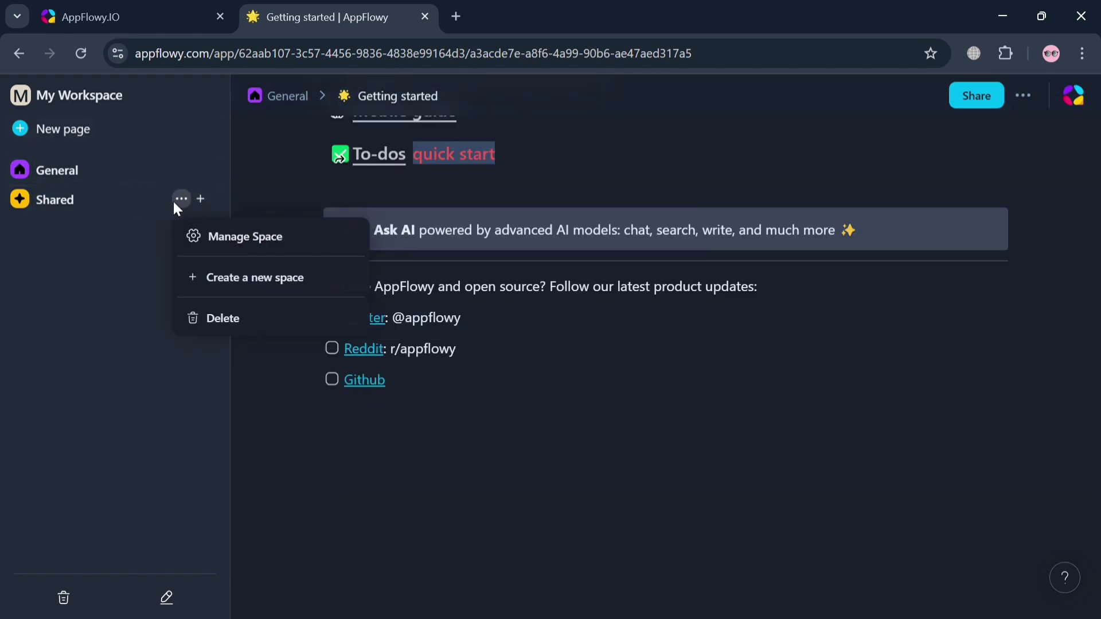
left_click(177, 370)
left_click(202, 202)
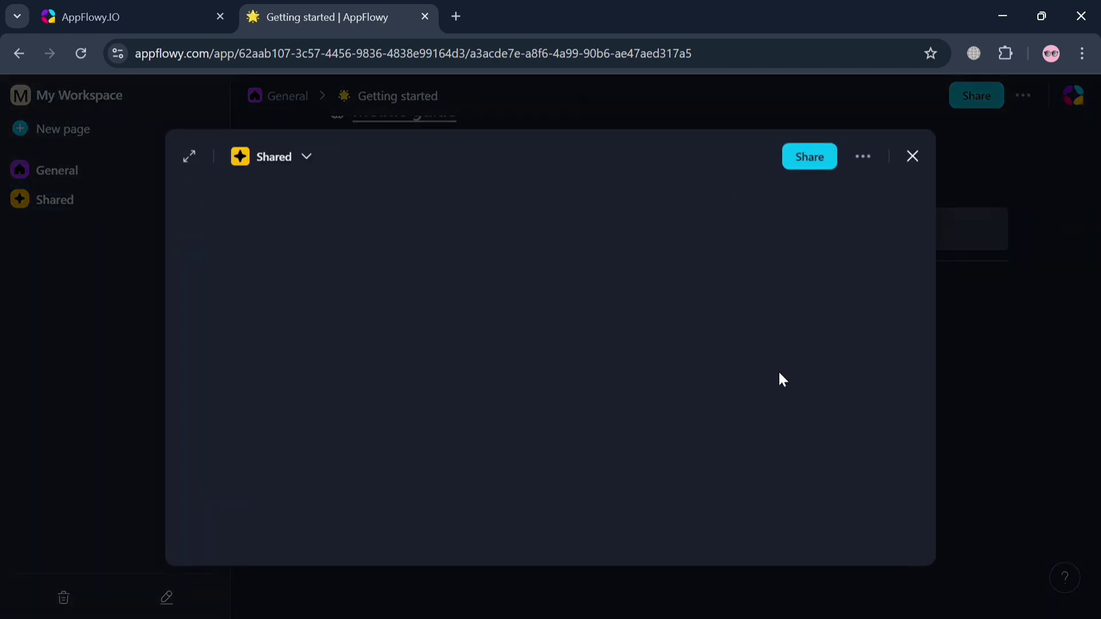
- Title the new Shared page 'Page 1' and add a cover image
mouse_move(430, 291)
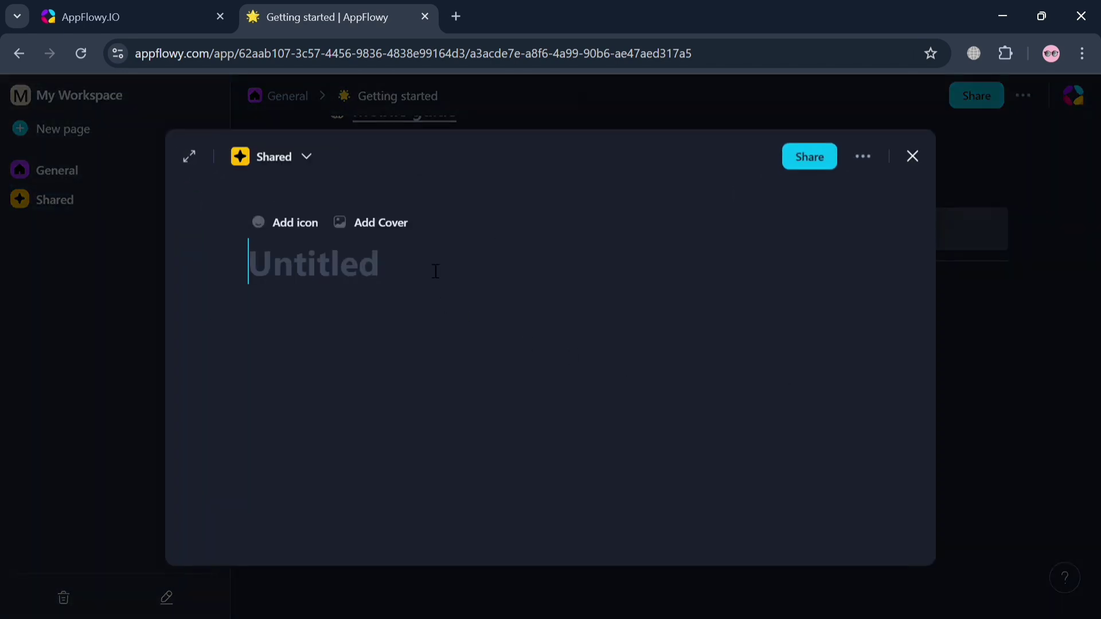
type("P")
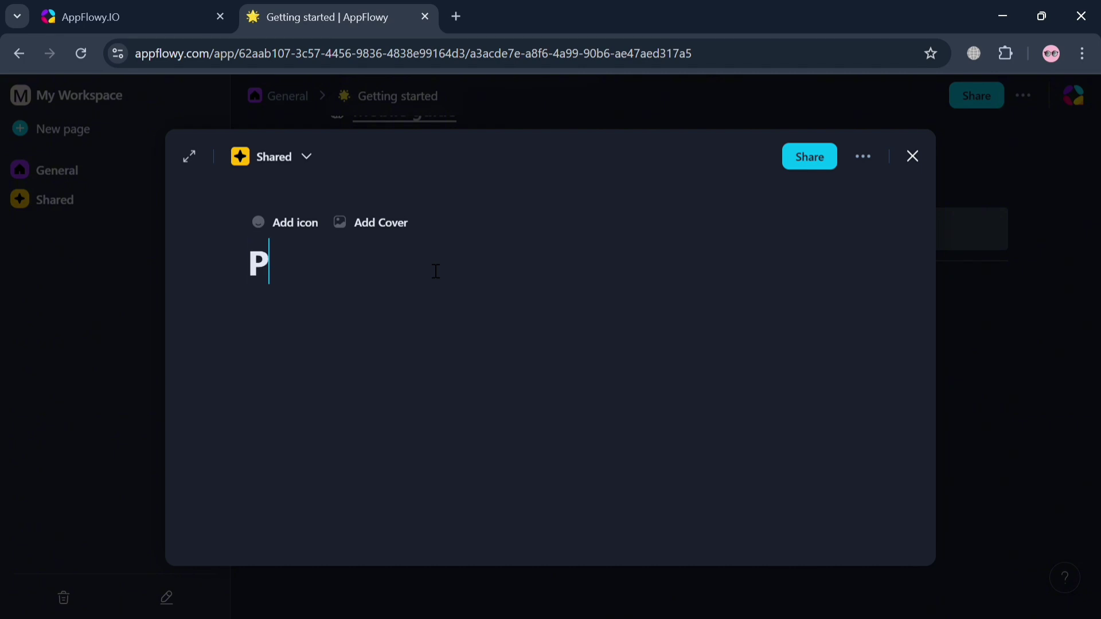
key("BackSpace")
type("Page 1")
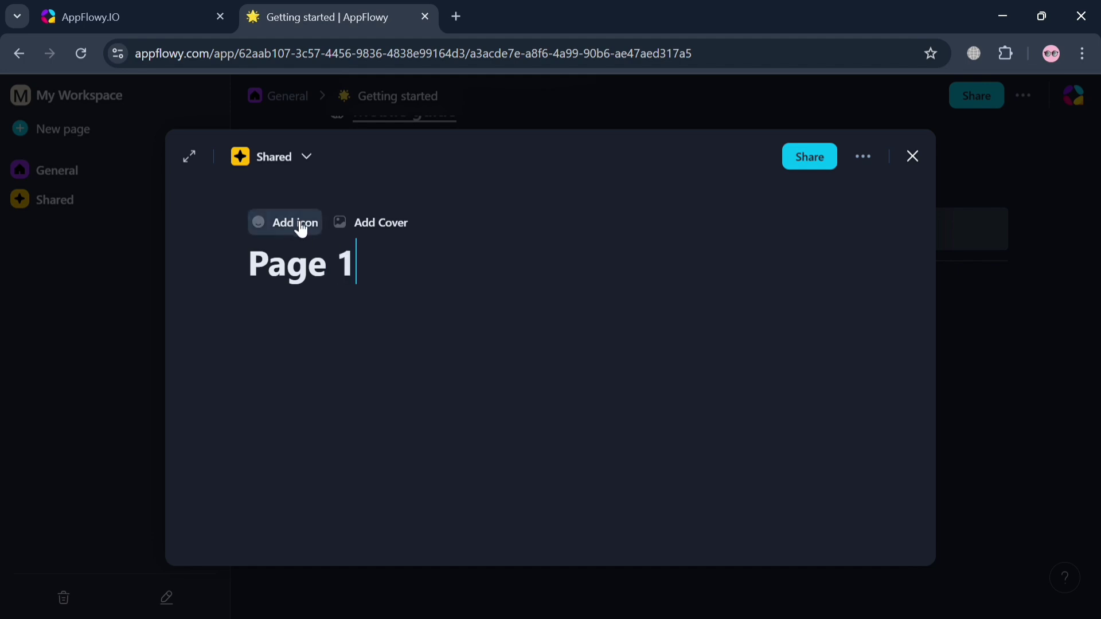
left_click(383, 222)
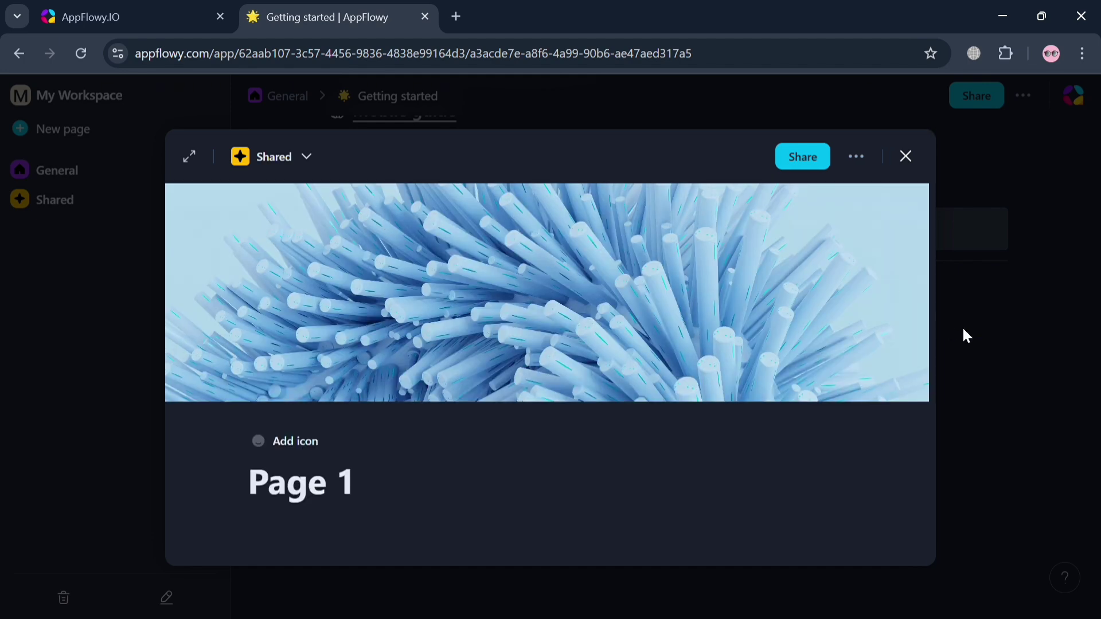
- Set Page 1's icon to the AI spark lightbulb from the Icons tab, coloured cyan
scroll(718, 492, "down", 3)
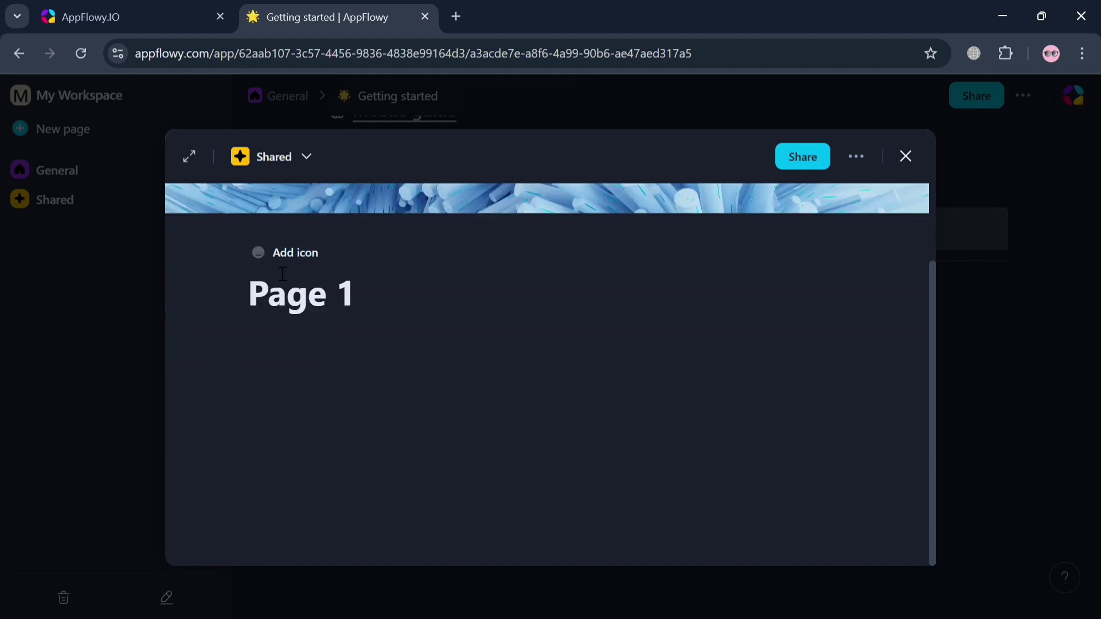
left_click(261, 252)
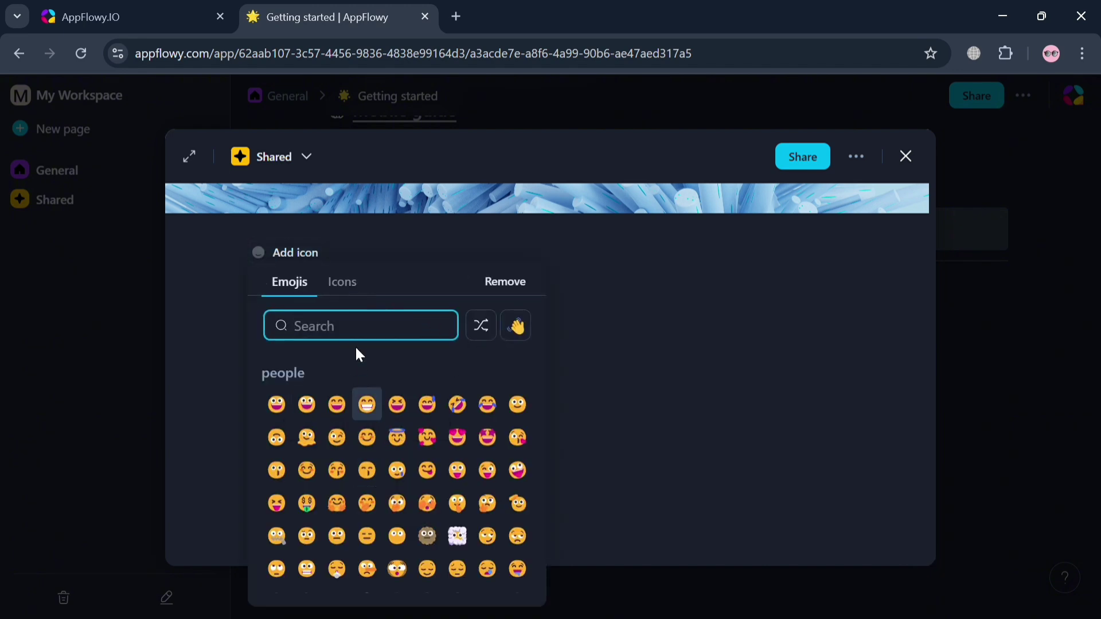
left_click(353, 291)
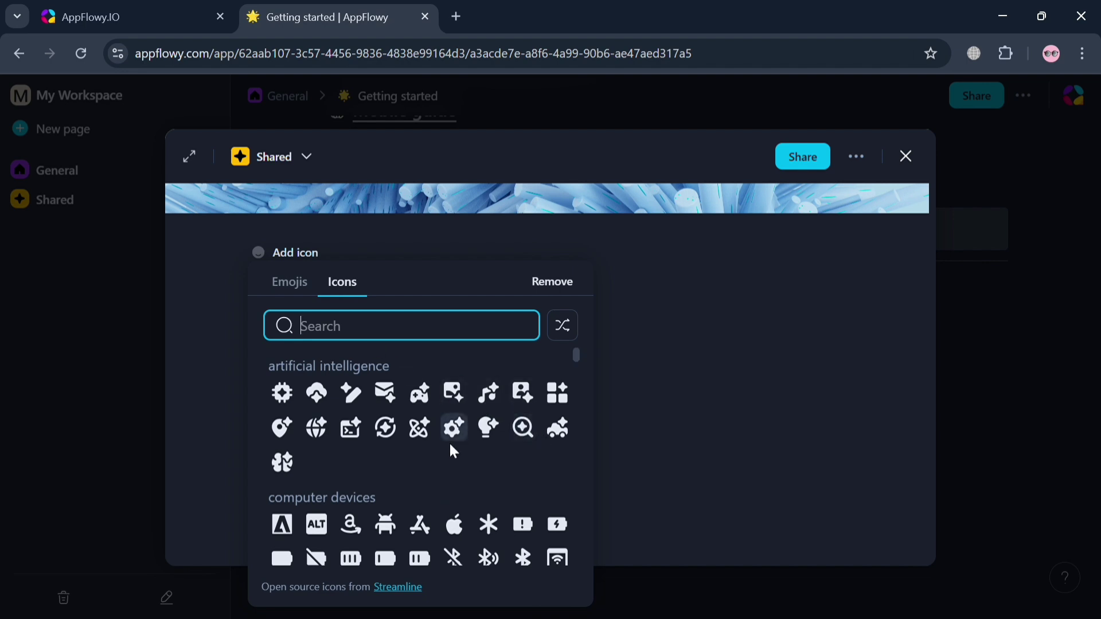
left_click(489, 429)
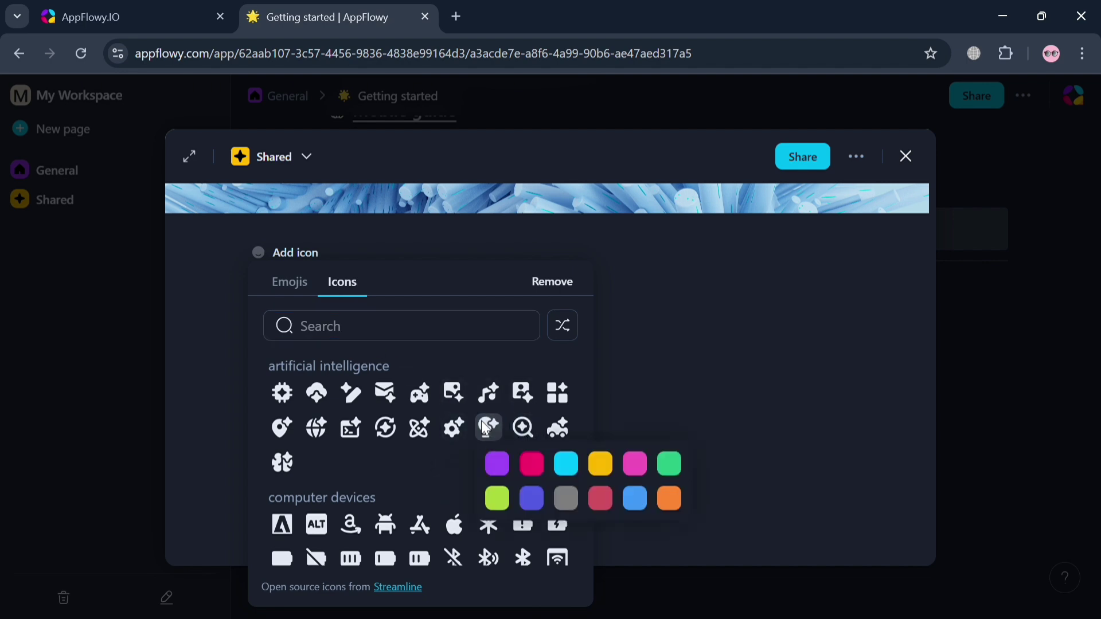
left_click(567, 466)
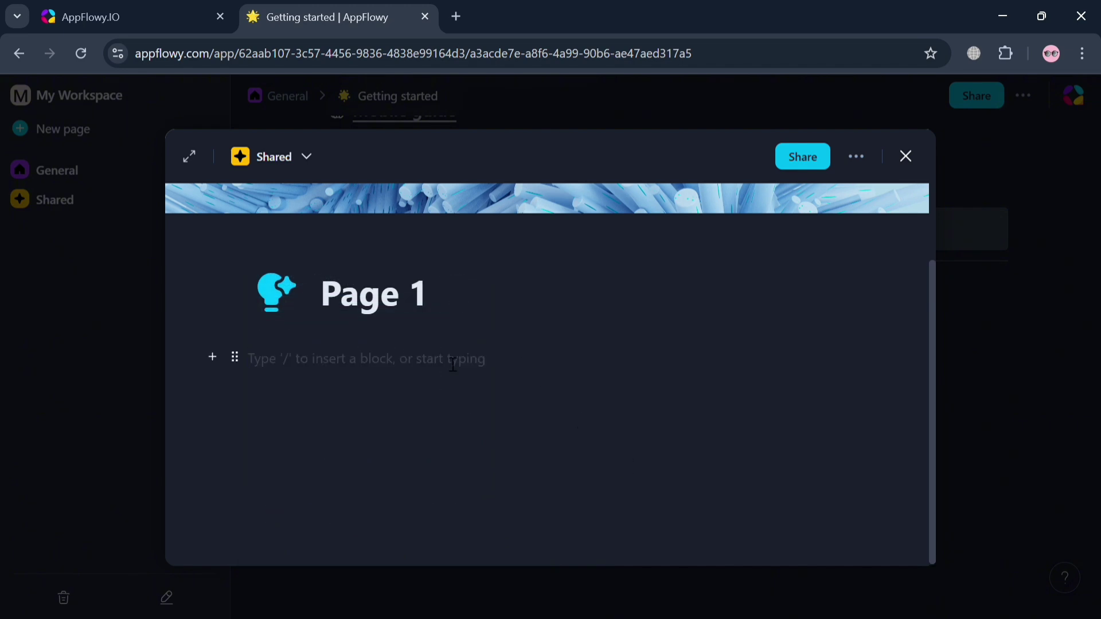
- Open and close the empty block's options without changing anything
left_click(239, 364)
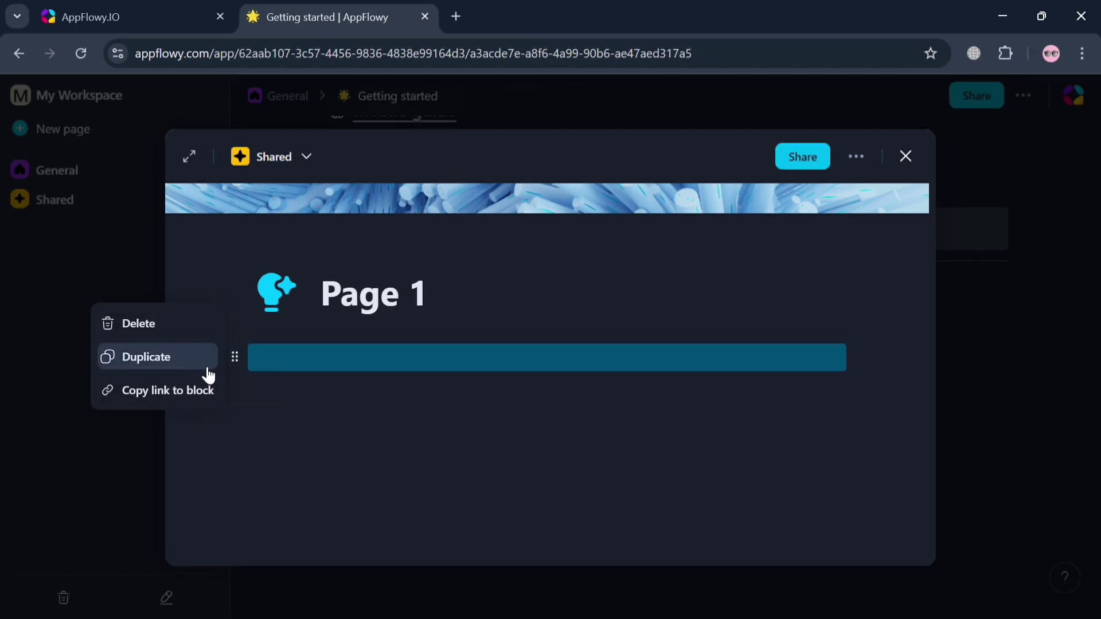
left_click(241, 361)
left_click(239, 360)
left_click(274, 382)
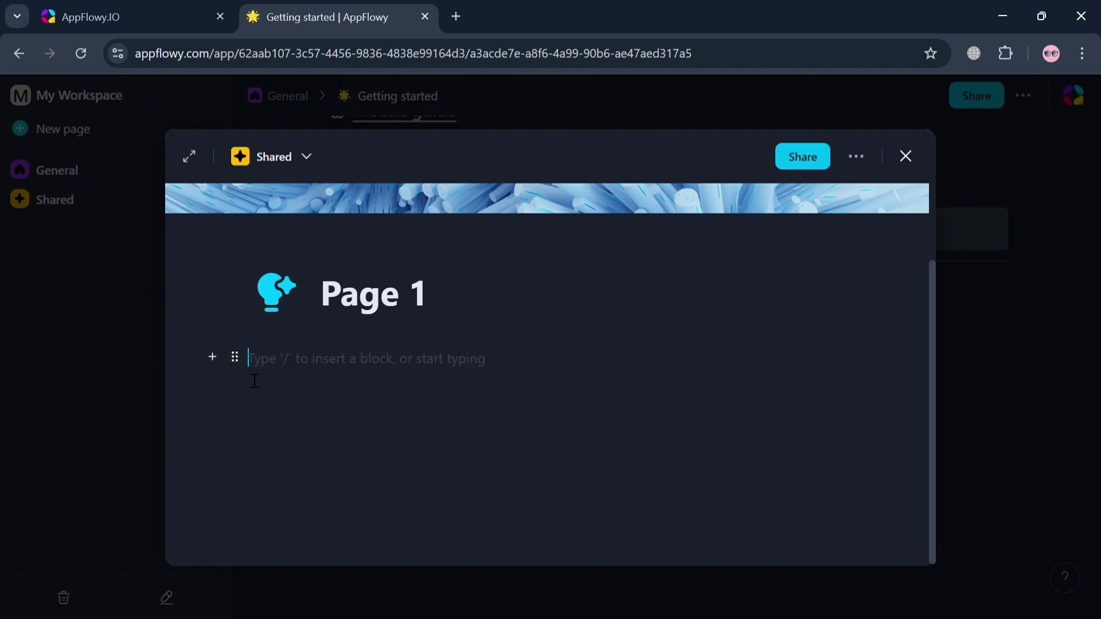
- Turn the empty line into a bulleted list with items 'Outline 1' and 'outline 2'
left_click(213, 358)
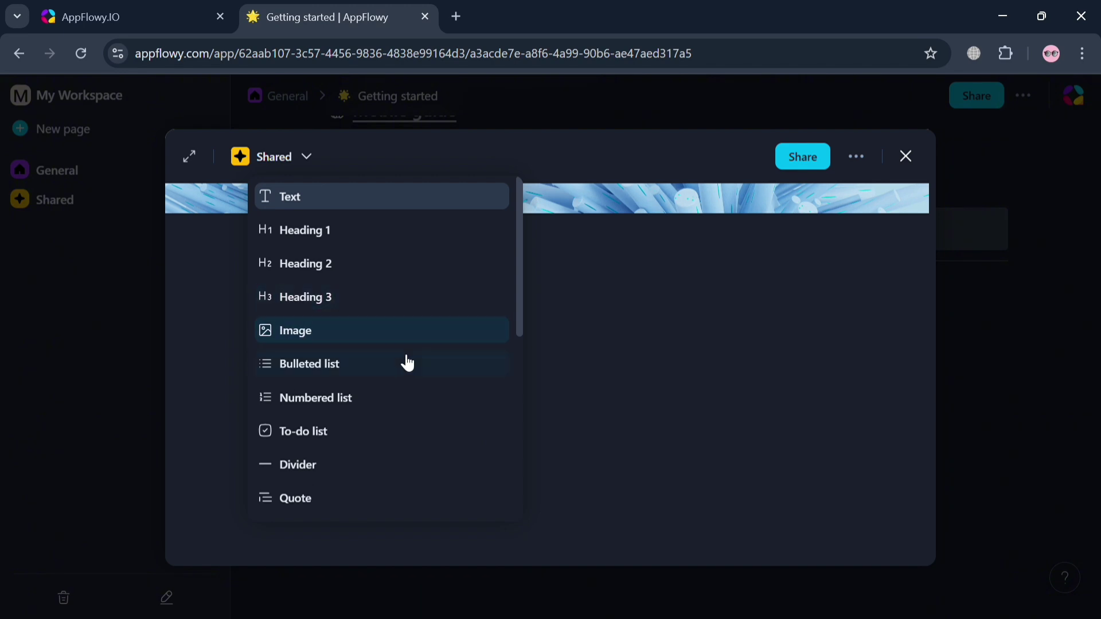
left_click(407, 365)
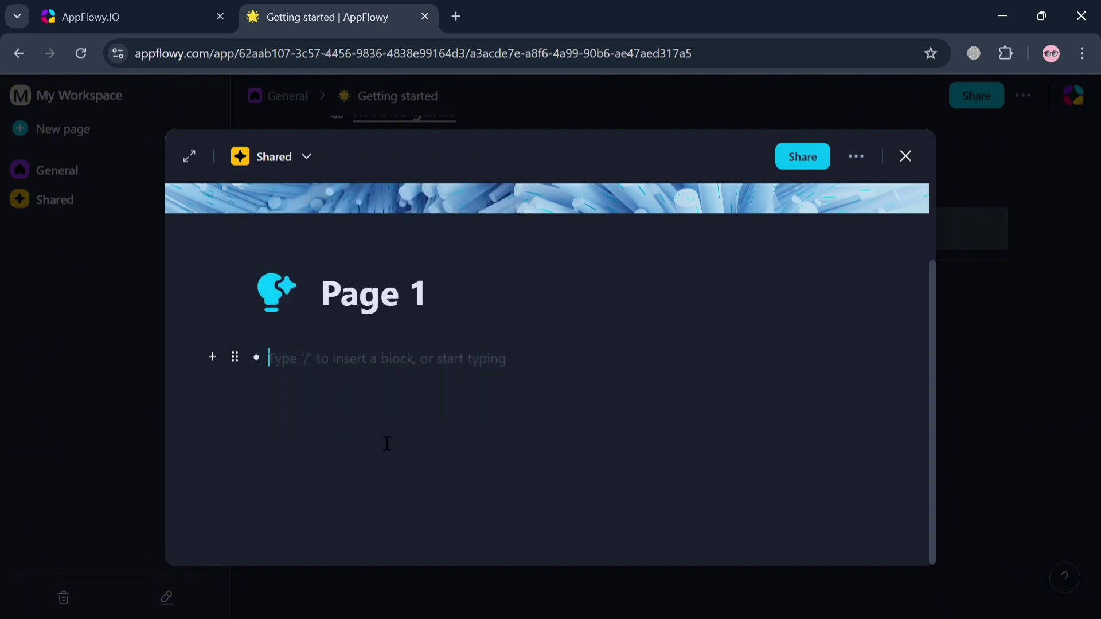
type("Outline")
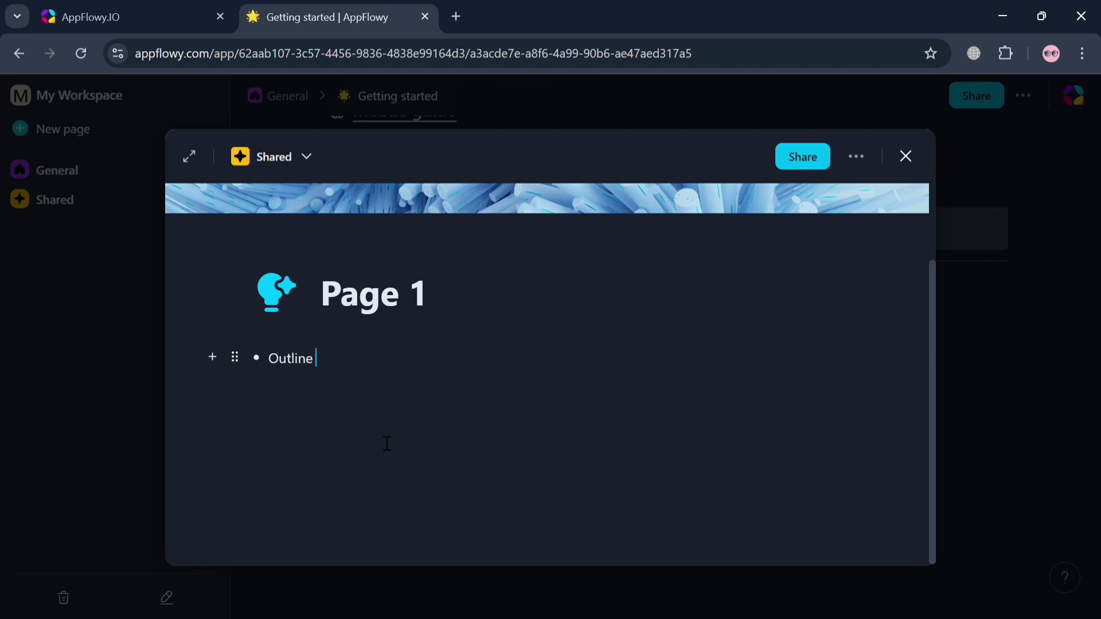
type(" 1")
key("Return")
type("outline 2")
key("Return")
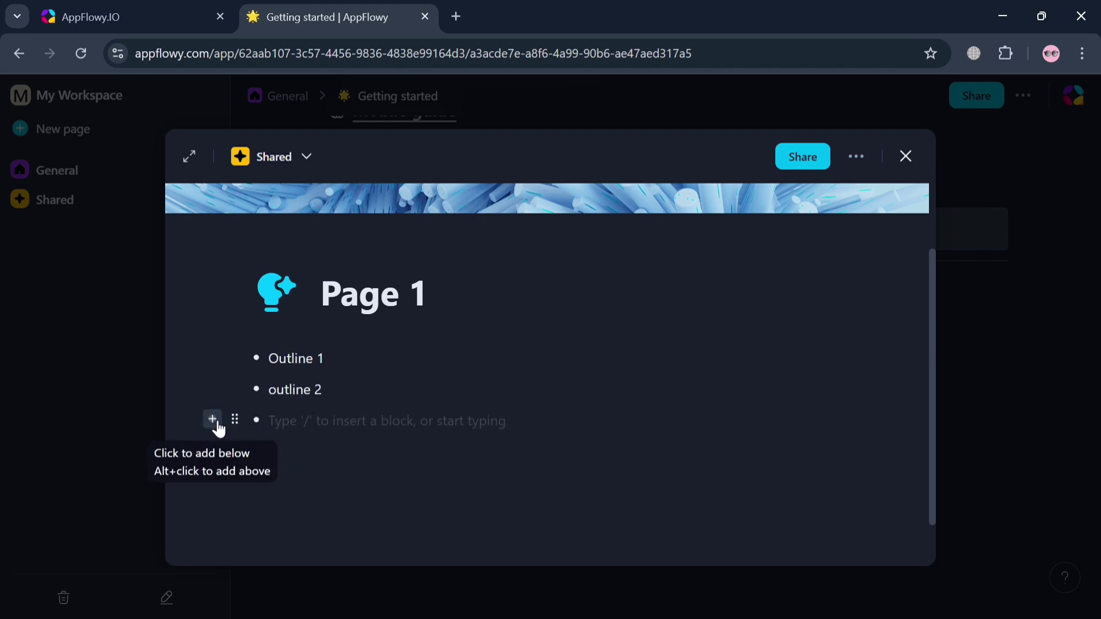
- Browse the block type list and dismiss it without inserting anything
left_click(215, 423)
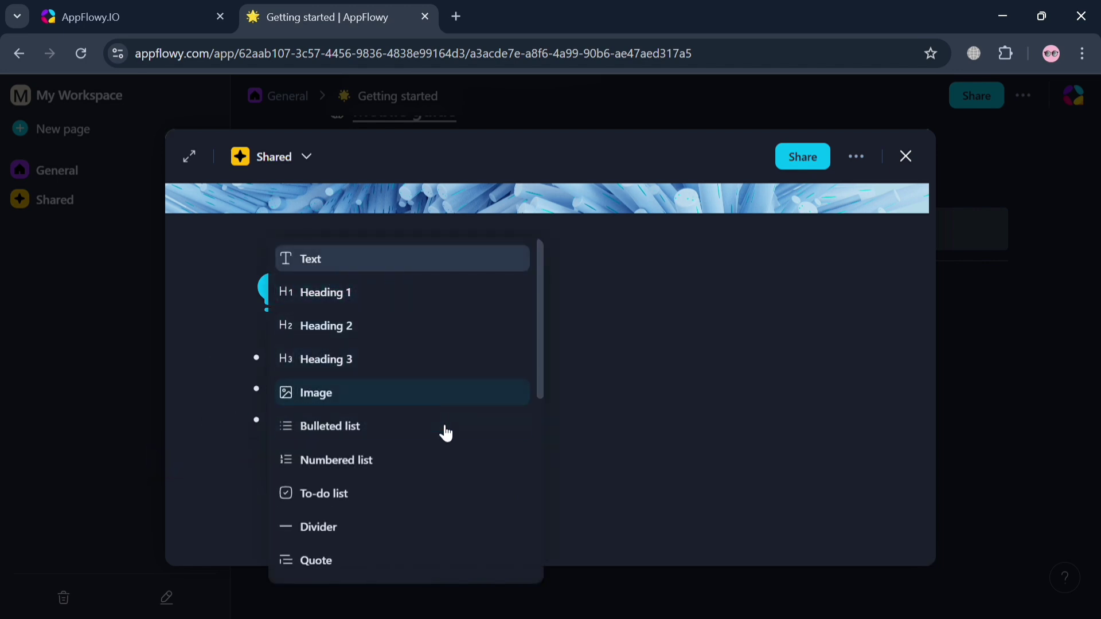
scroll(445, 442, "down", 2)
scroll(446, 442, "down", 1)
scroll(446, 442, "down", 4)
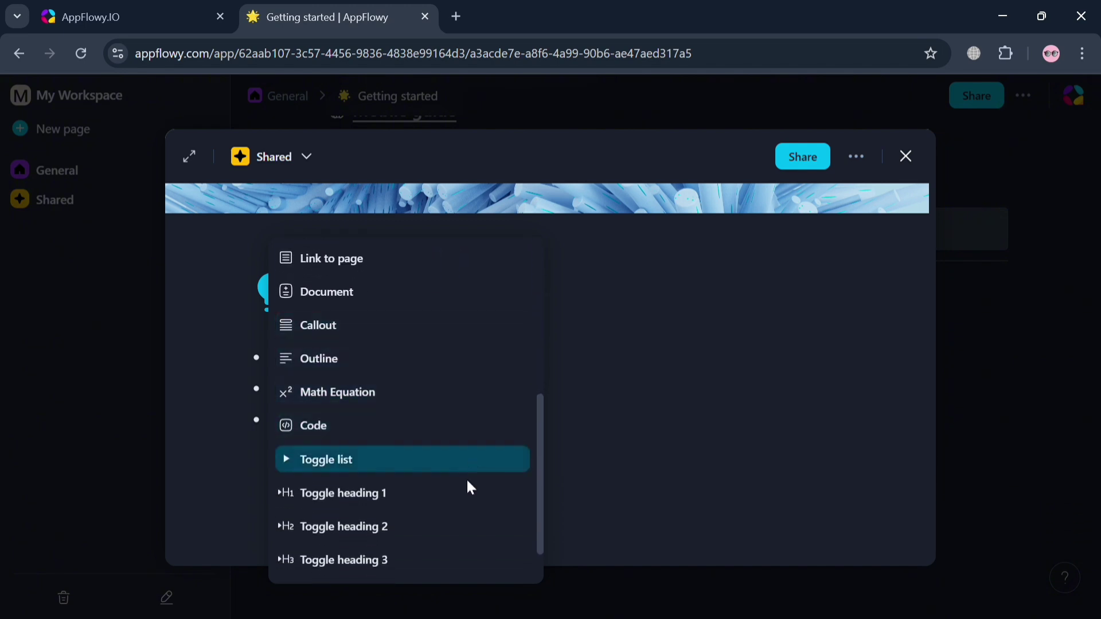
scroll(476, 533, "down", 1)
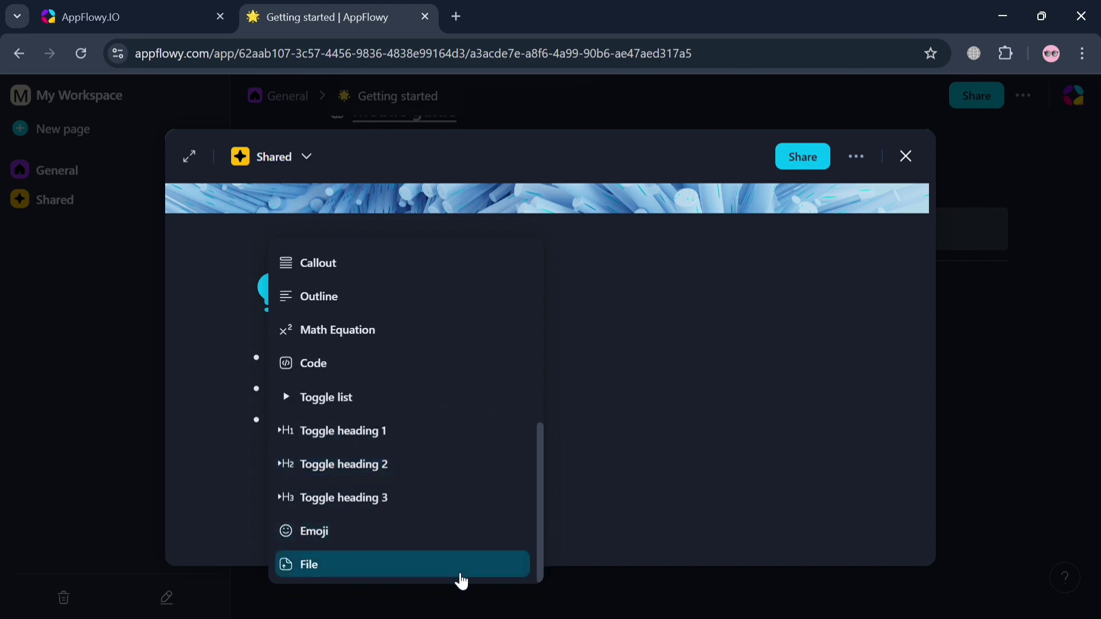
left_click(613, 519)
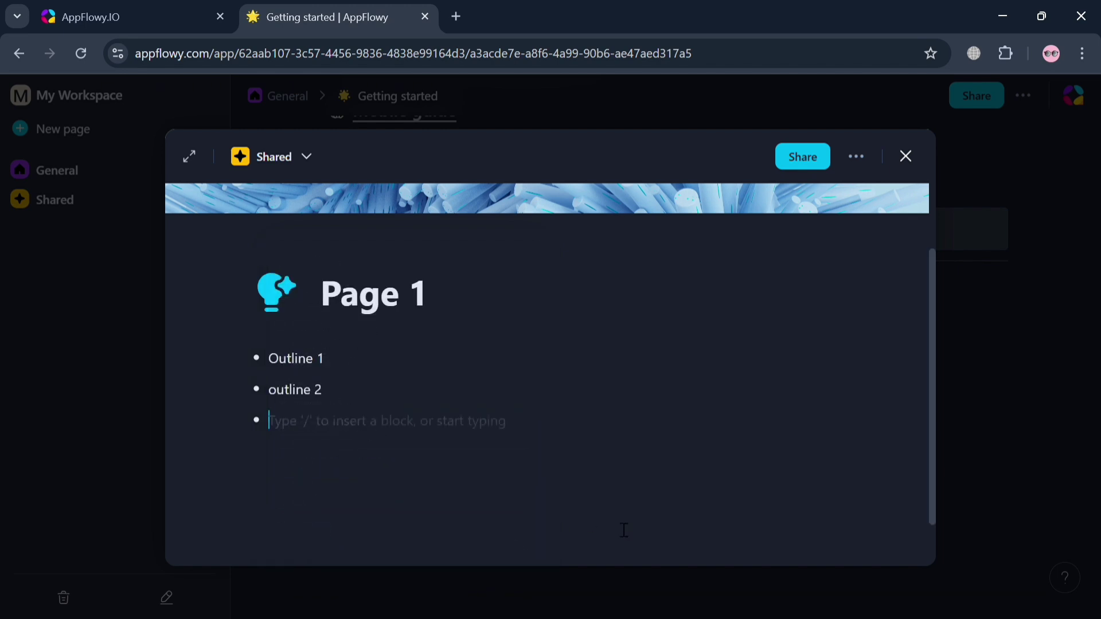
- Close Page 1 and start a new quick note reading 'Notes'
left_click(906, 150)
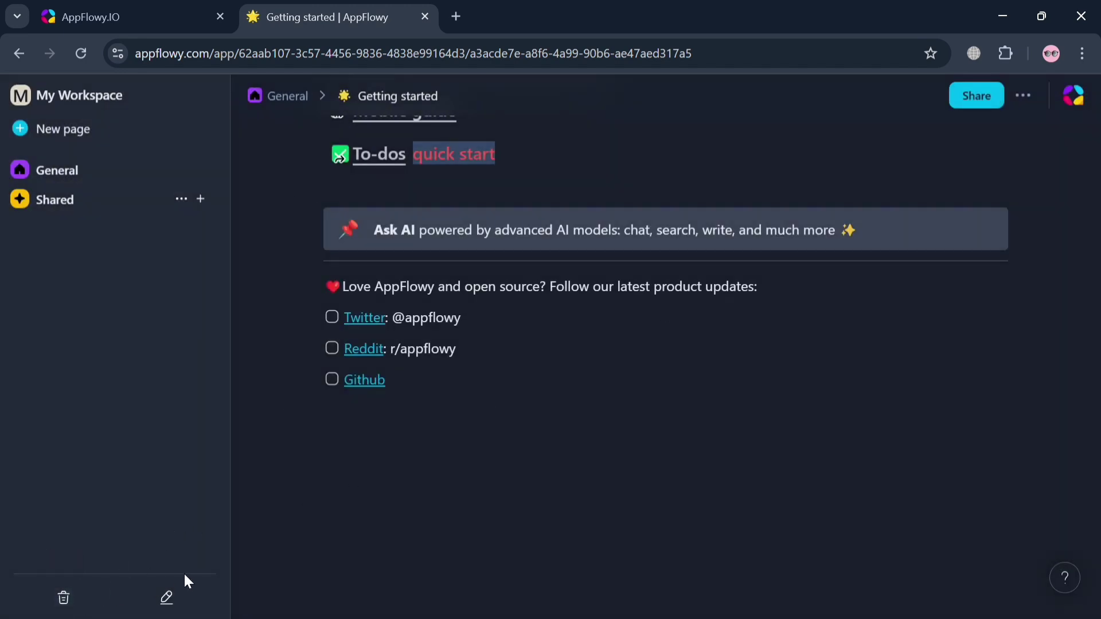
left_click(168, 599)
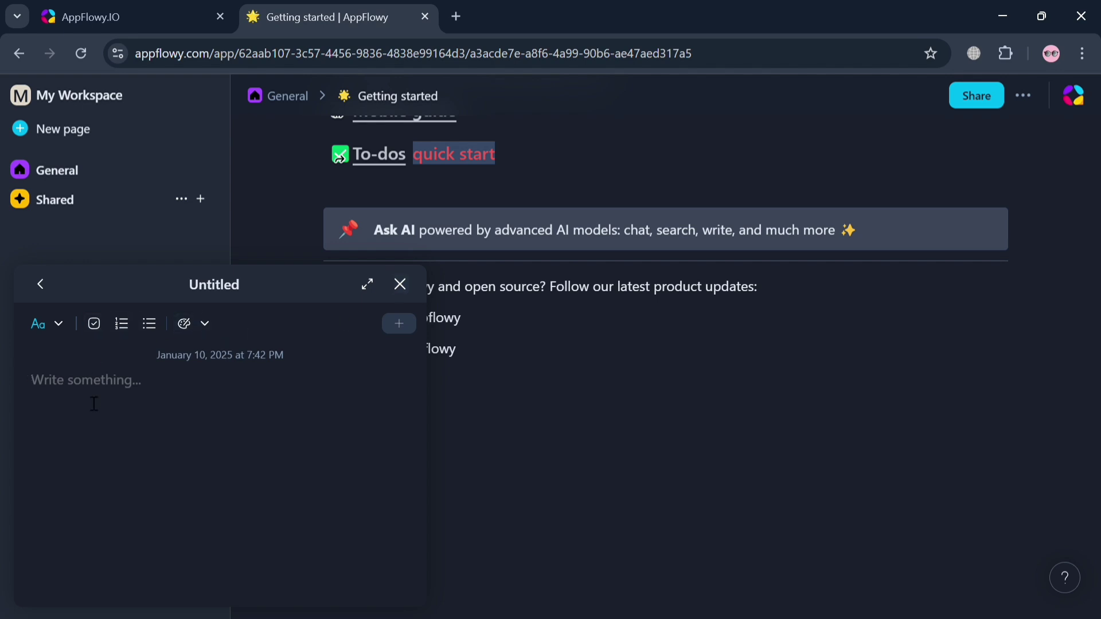
type("Notes")
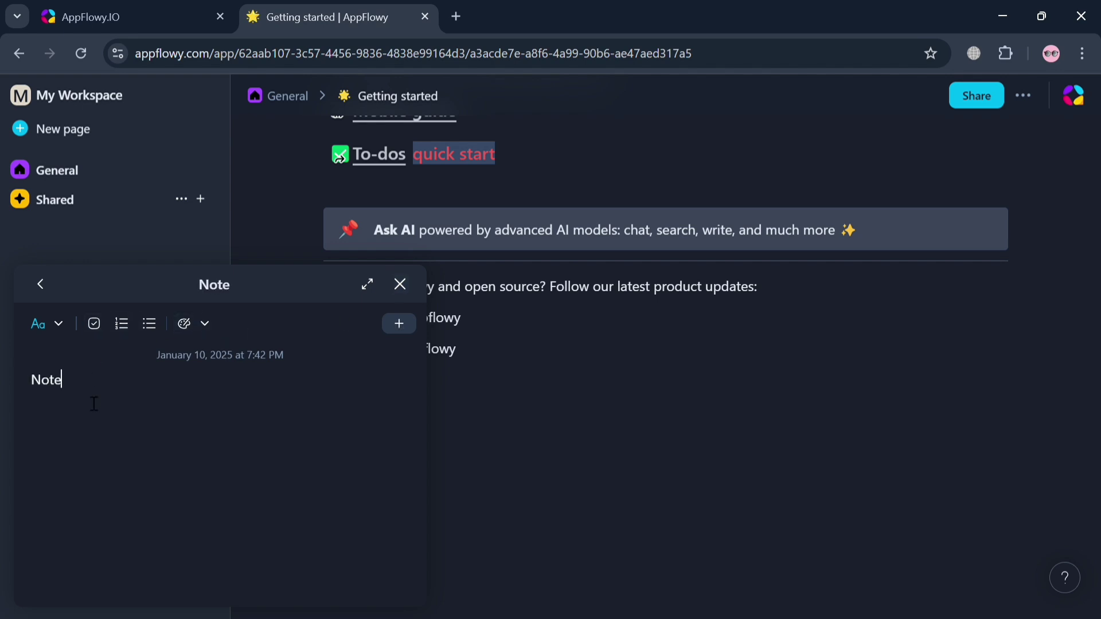
- Try to-do, numbered and bulleted formats and a text colour, add 'SampleSample', then close quick notes
left_click(58, 332)
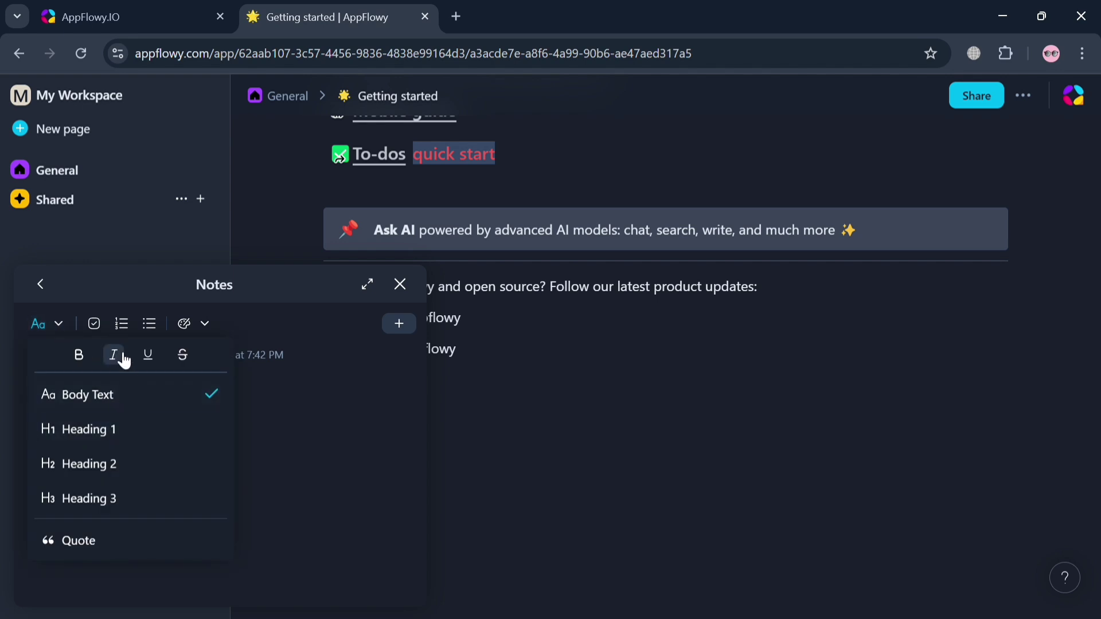
left_click(102, 325)
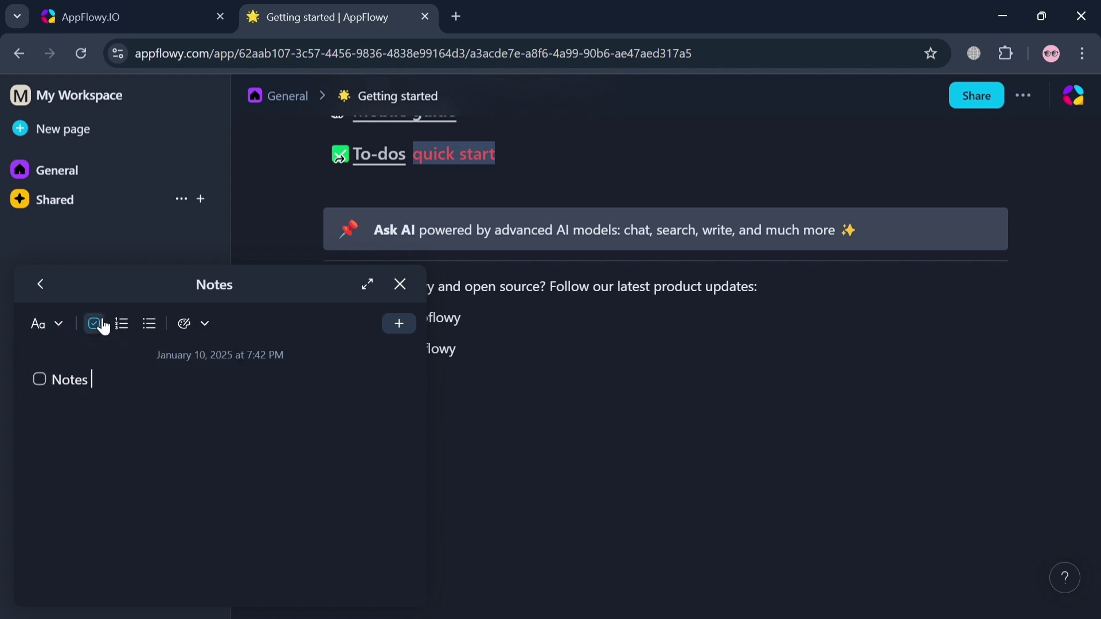
left_click(124, 325)
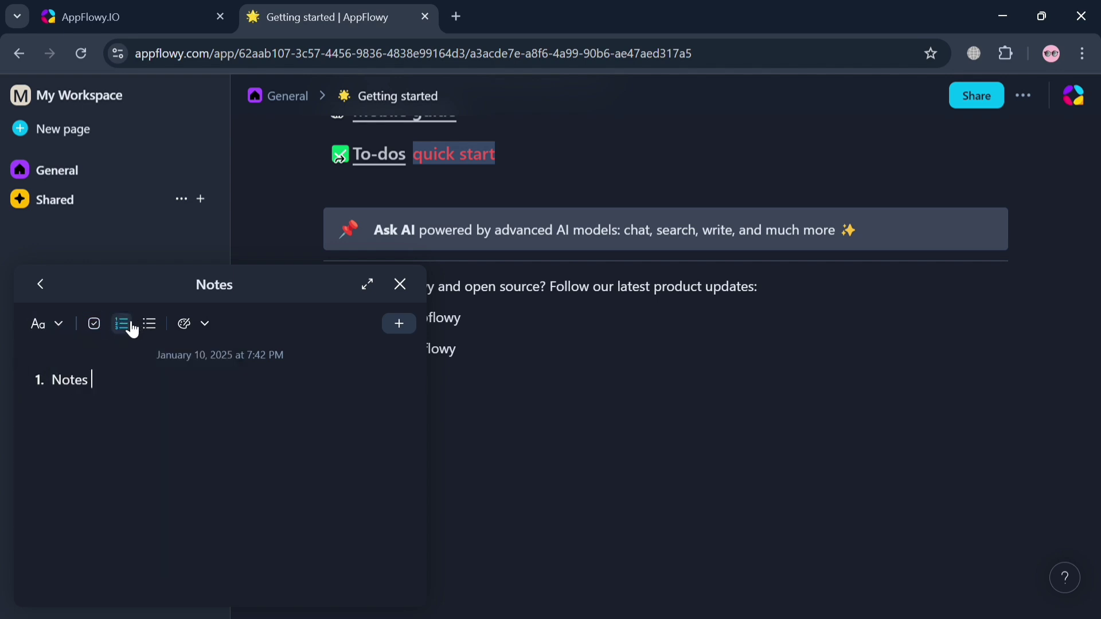
left_click(148, 326)
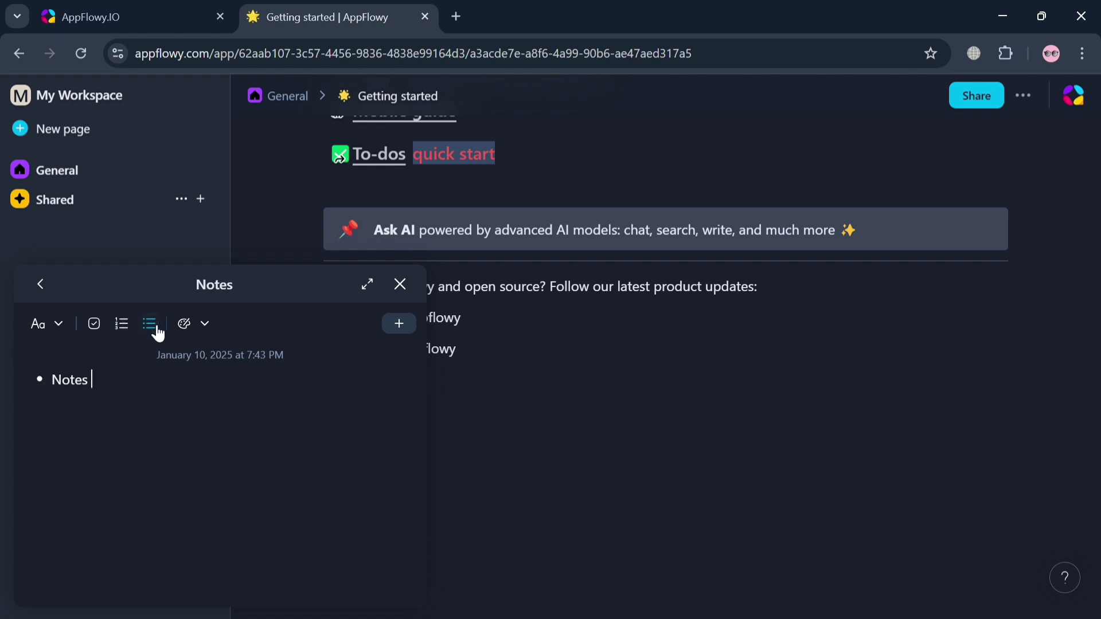
left_click(198, 326)
type("SampleSample")
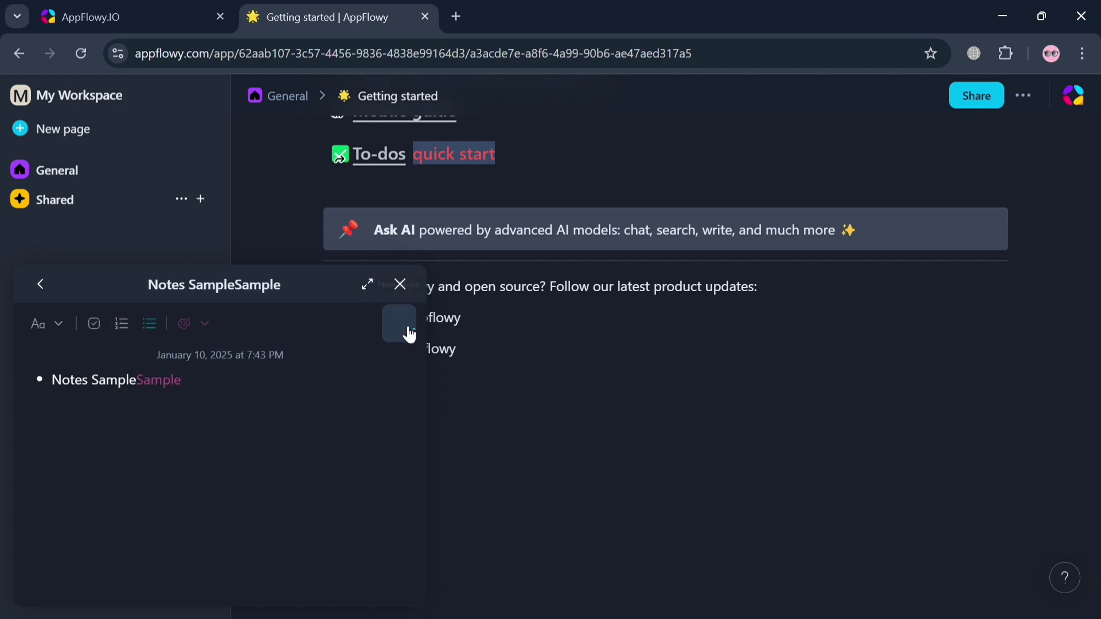
left_click(400, 324)
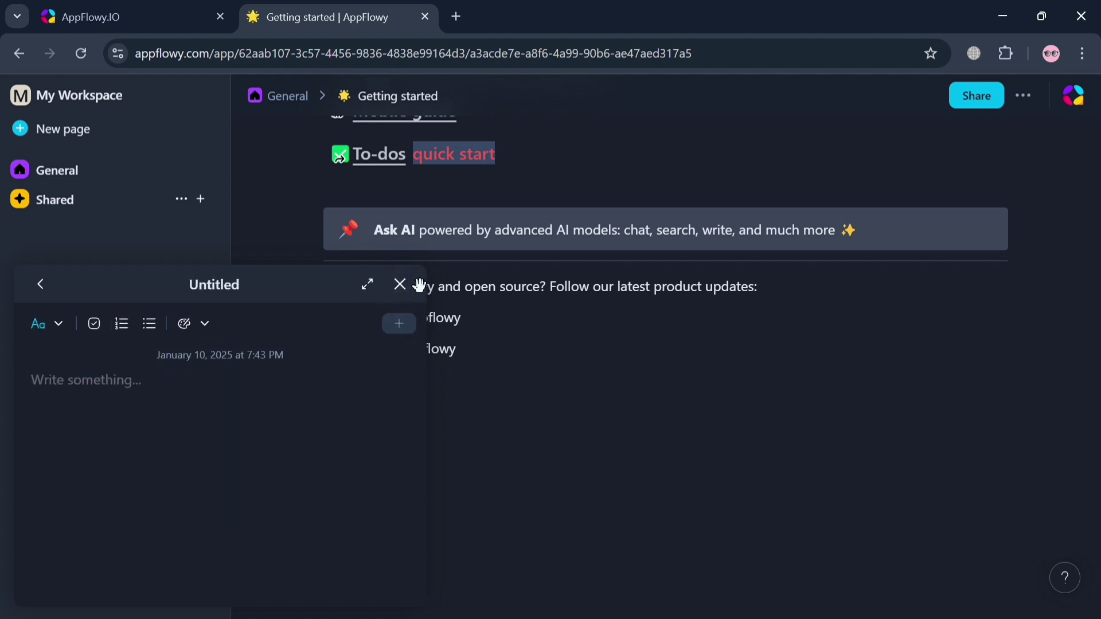
left_click(401, 284)
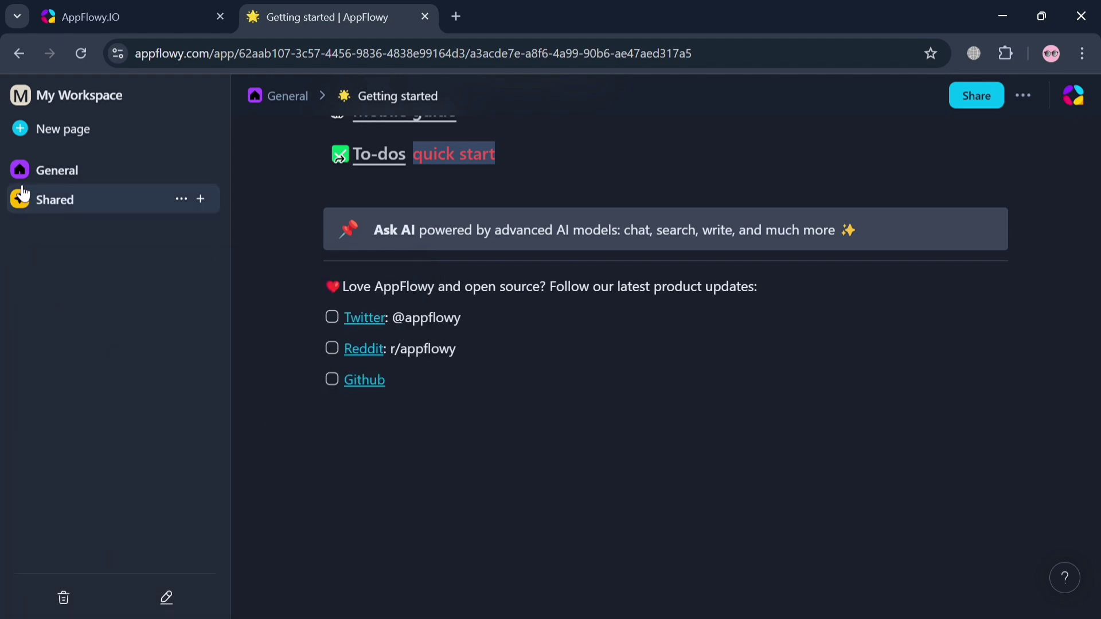
left_click(56, 181)
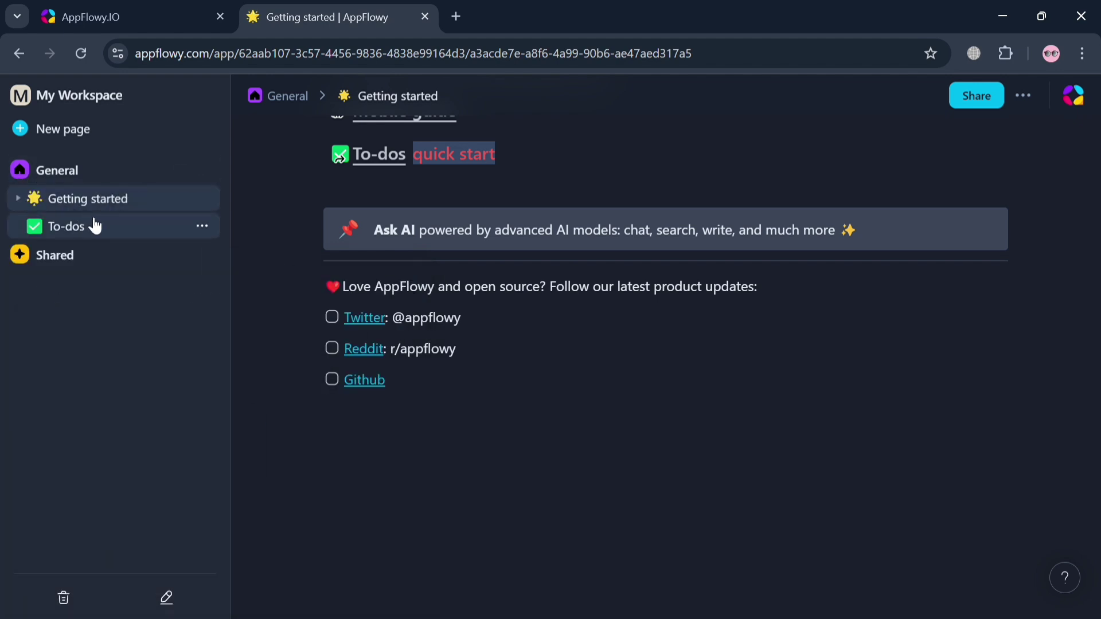
left_click(117, 233)
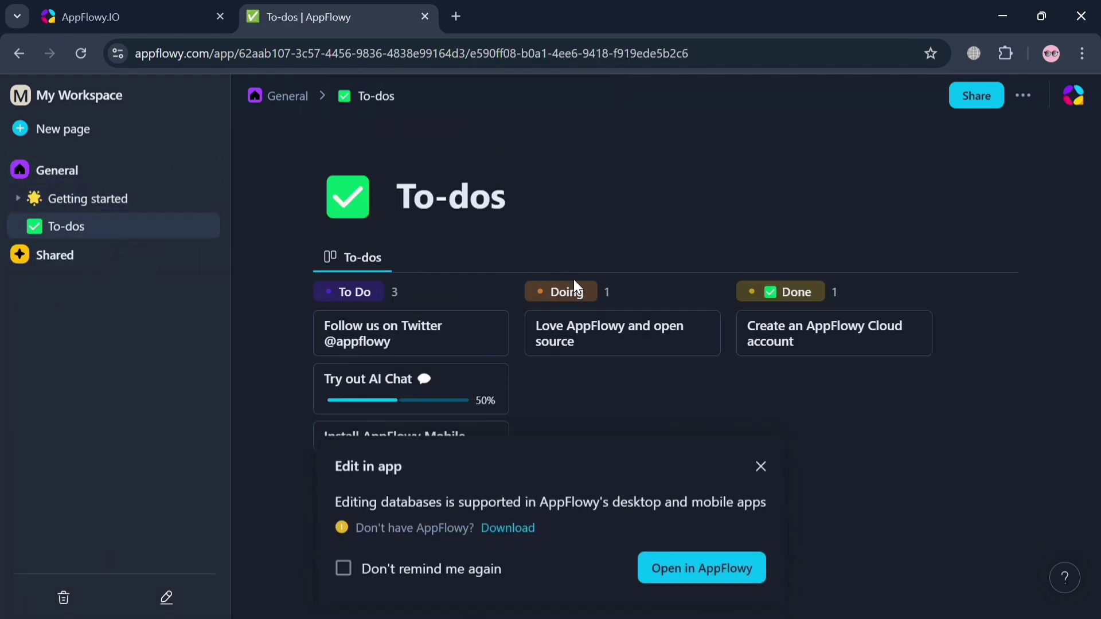
left_click(768, 477)
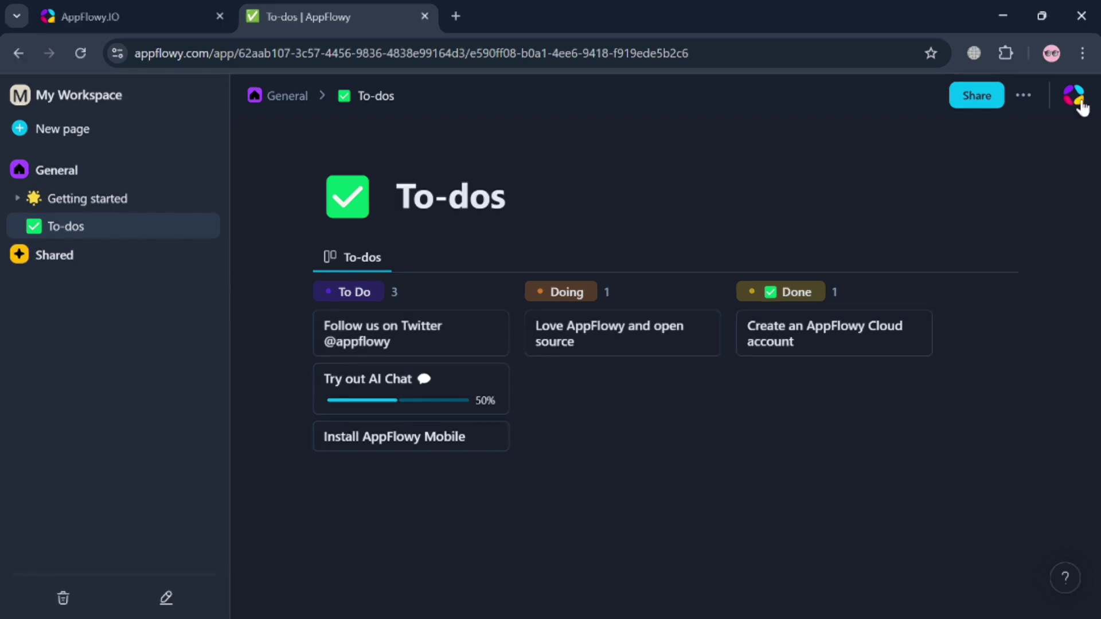
- Visit the appflowy.io download page, close its pop-up, browse the desktop downloads, and go back
left_click(1013, 105)
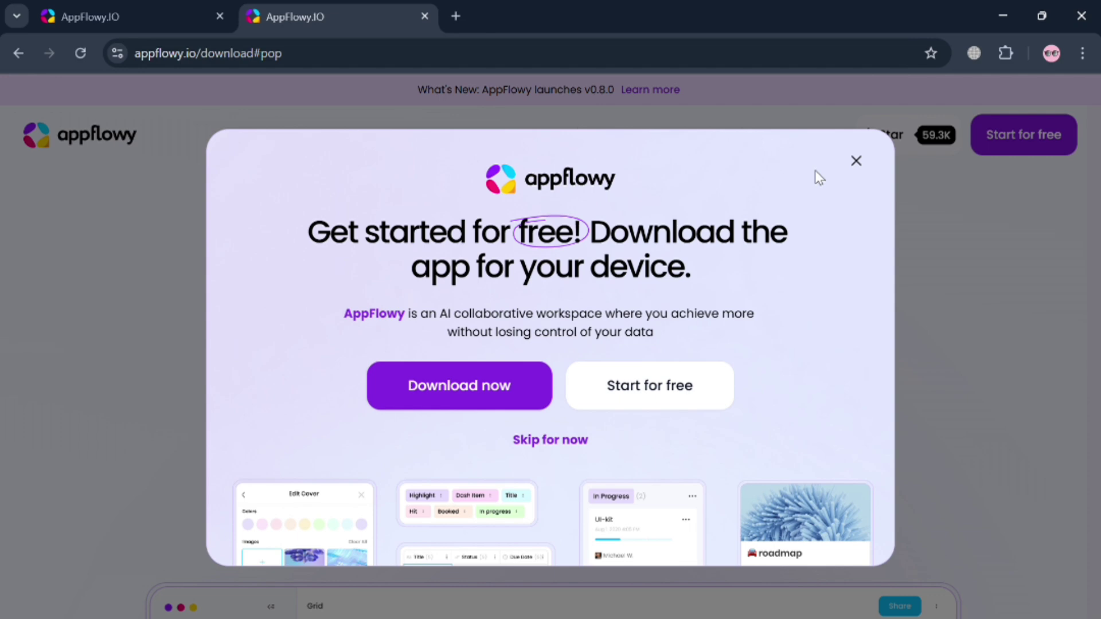
left_click(857, 163)
scroll(780, 389, "down", 10)
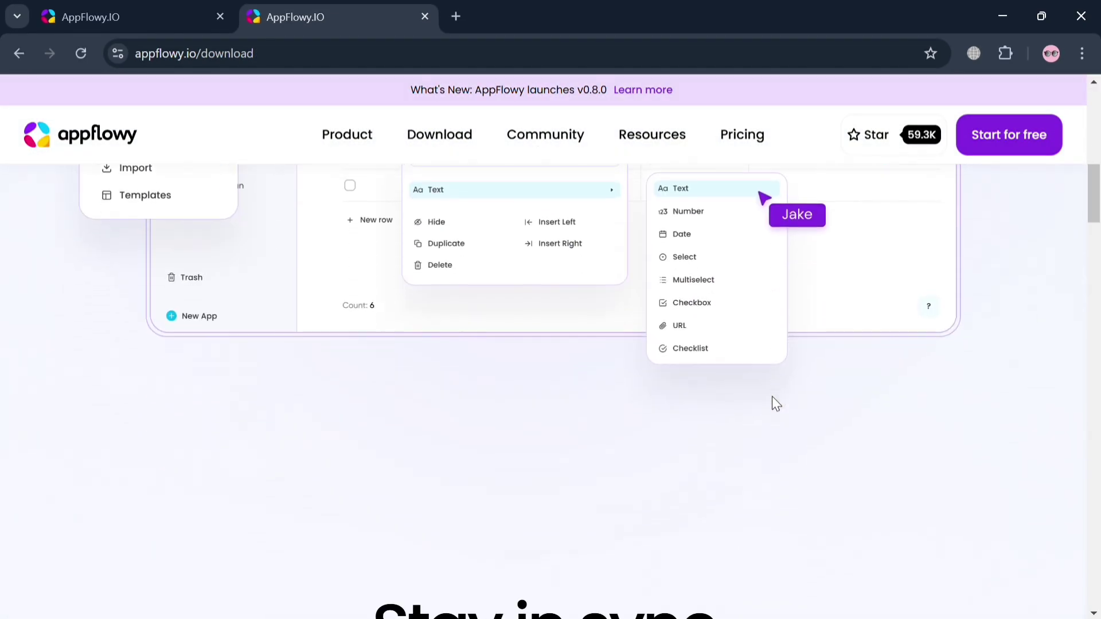
scroll(774, 399, "up", 5)
scroll(772, 397, "down", 1)
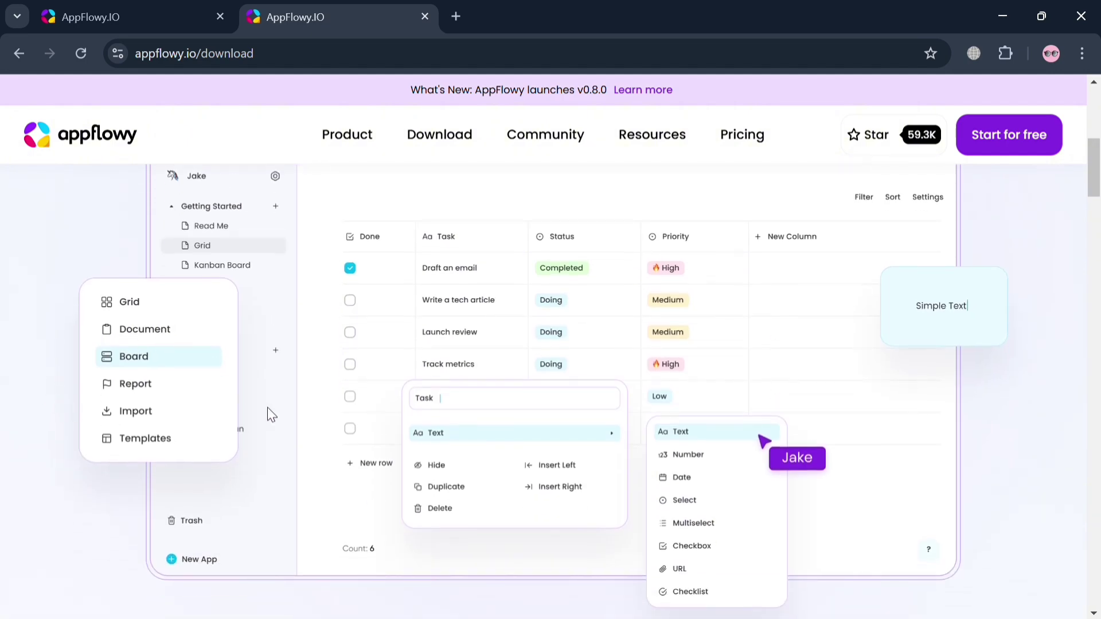
scroll(498, 448, "up", 2)
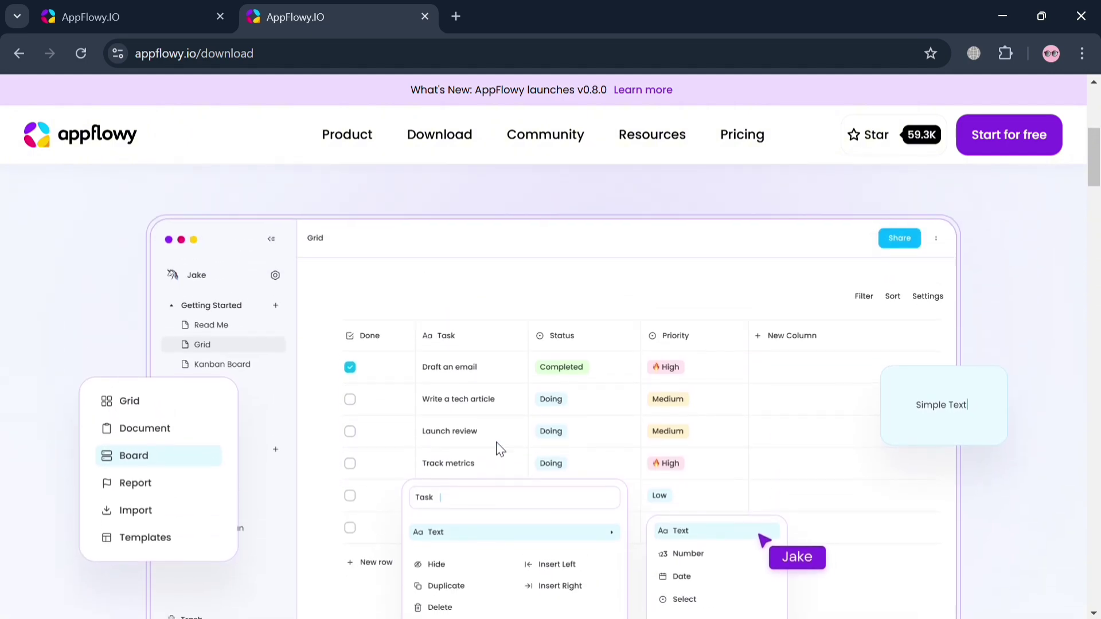
scroll(497, 447, "down", 10)
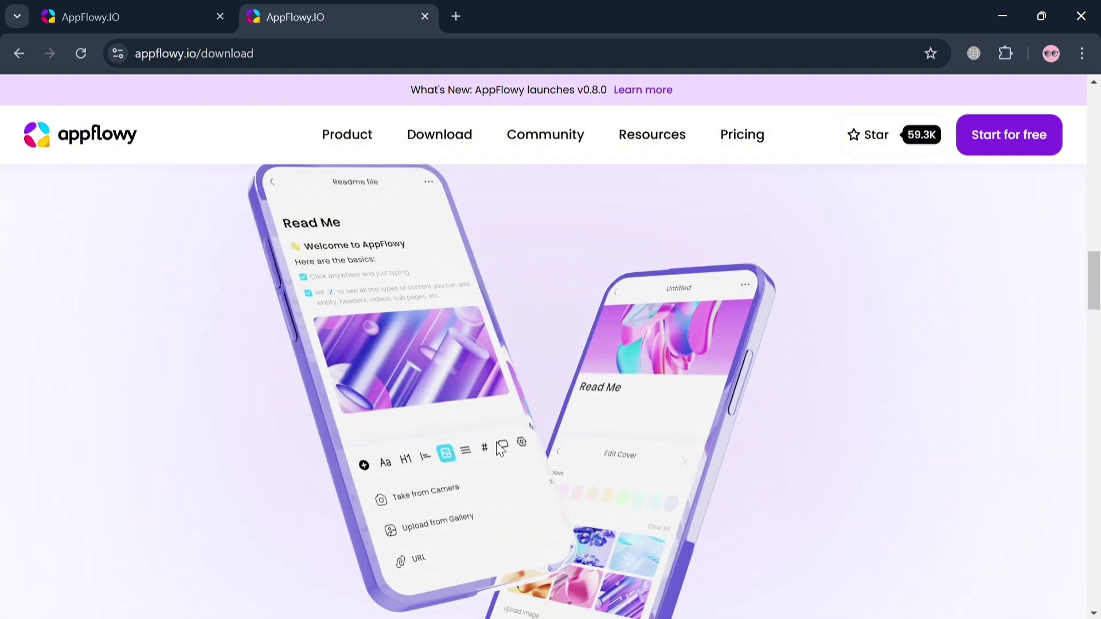
scroll(498, 448, "down", 10)
scroll(497, 448, "down", 3)
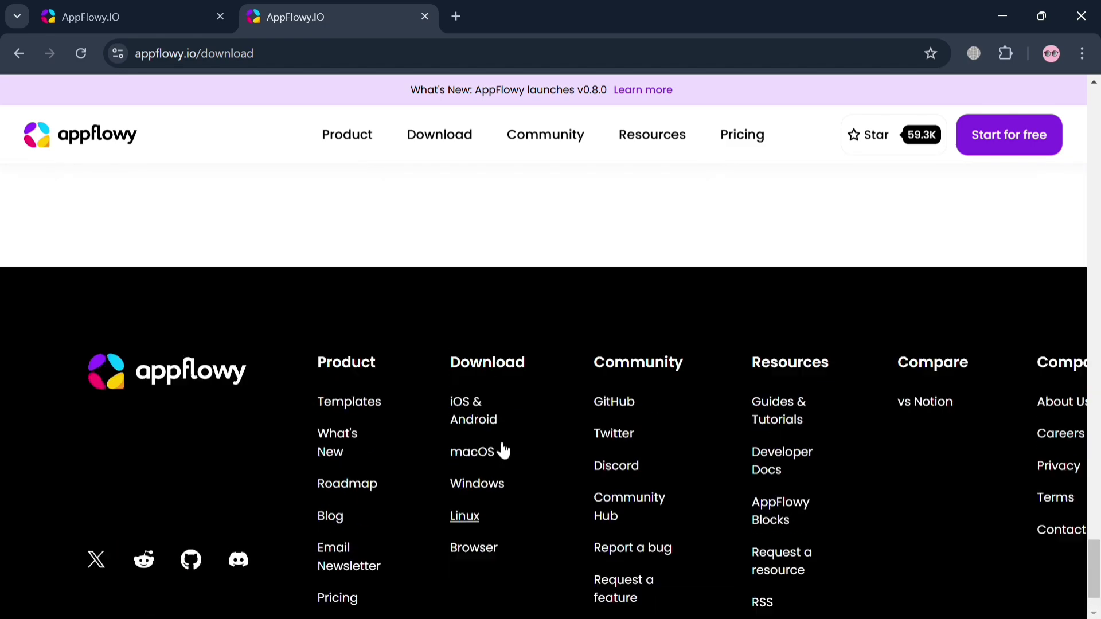
scroll(501, 449, "up", 8)
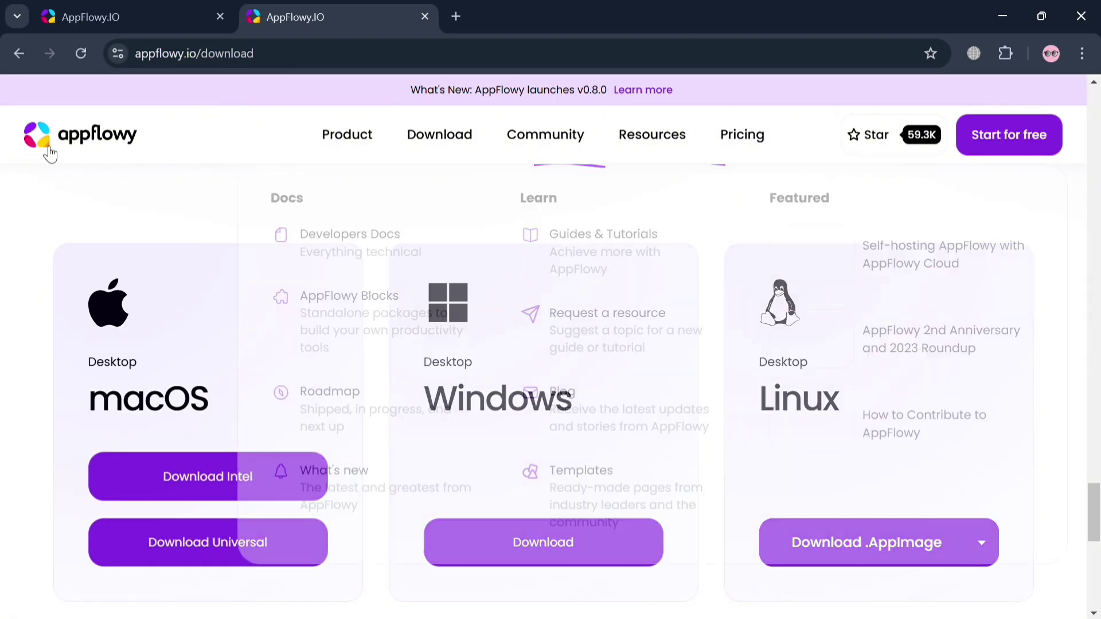
left_click(16, 45)
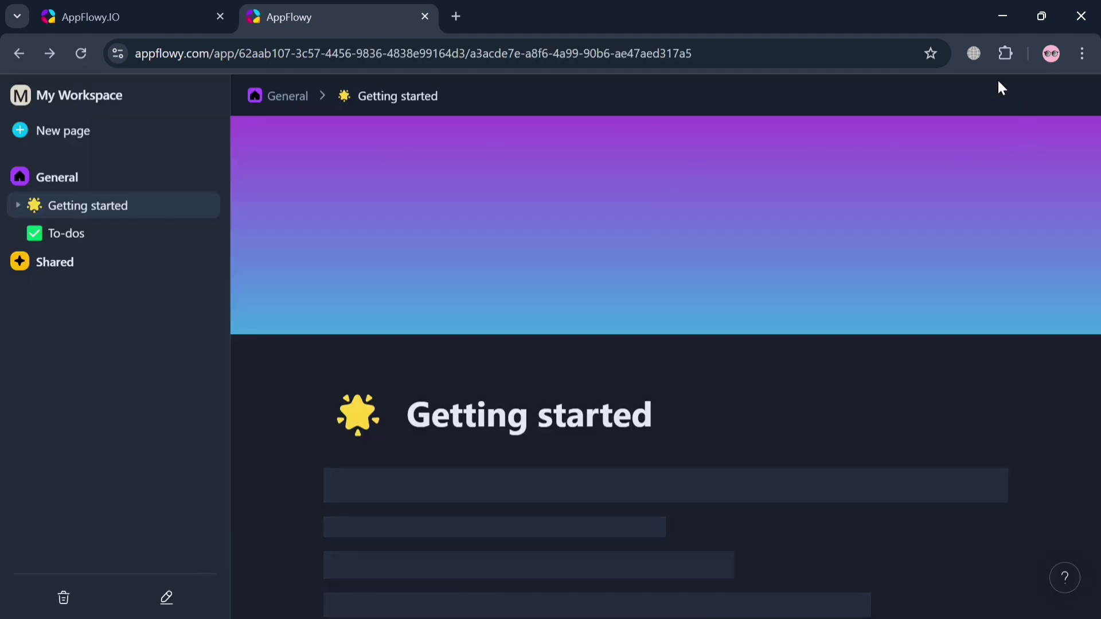
left_click(118, 102)
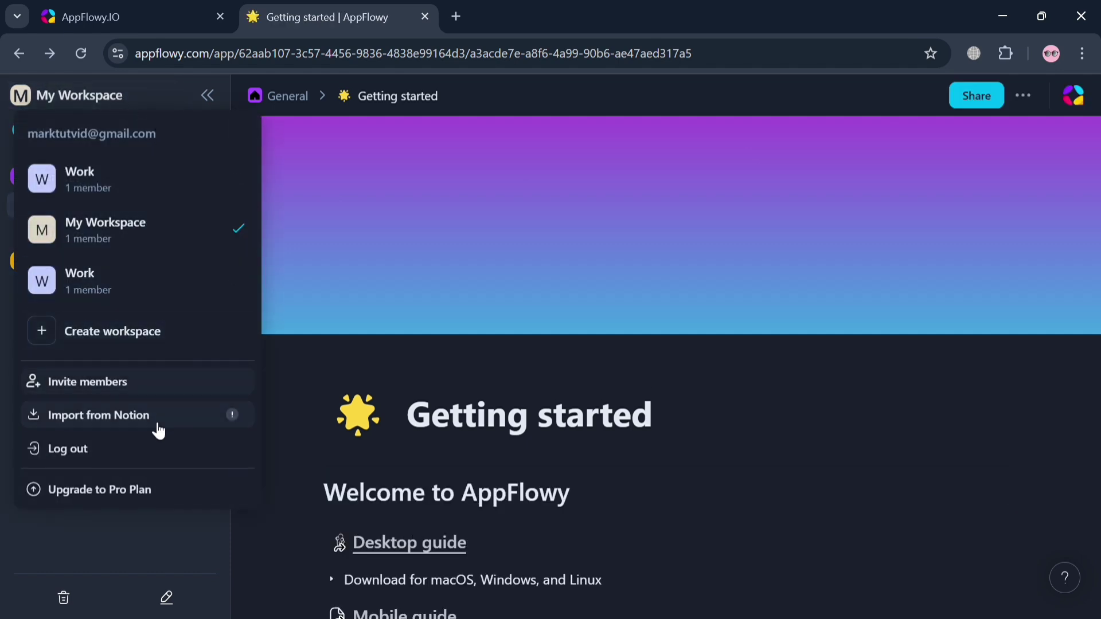
left_click(213, 528)
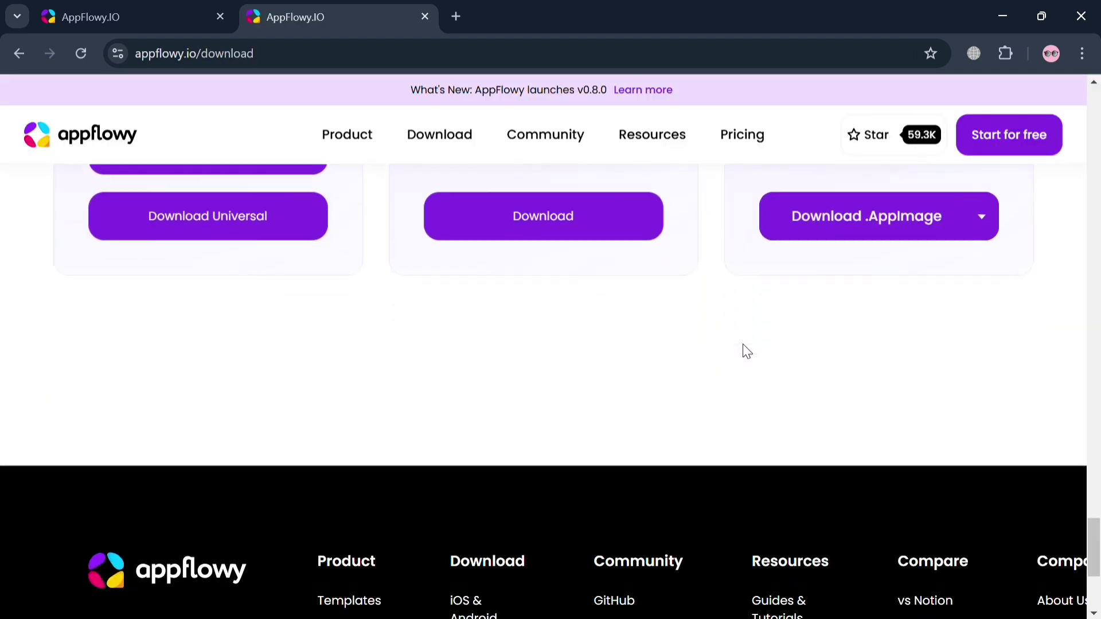
- Open Templates from the Product links in the download page footer
scroll(745, 349, "down", 2)
scroll(745, 349, "up", 6)
scroll(744, 349, "down", 6)
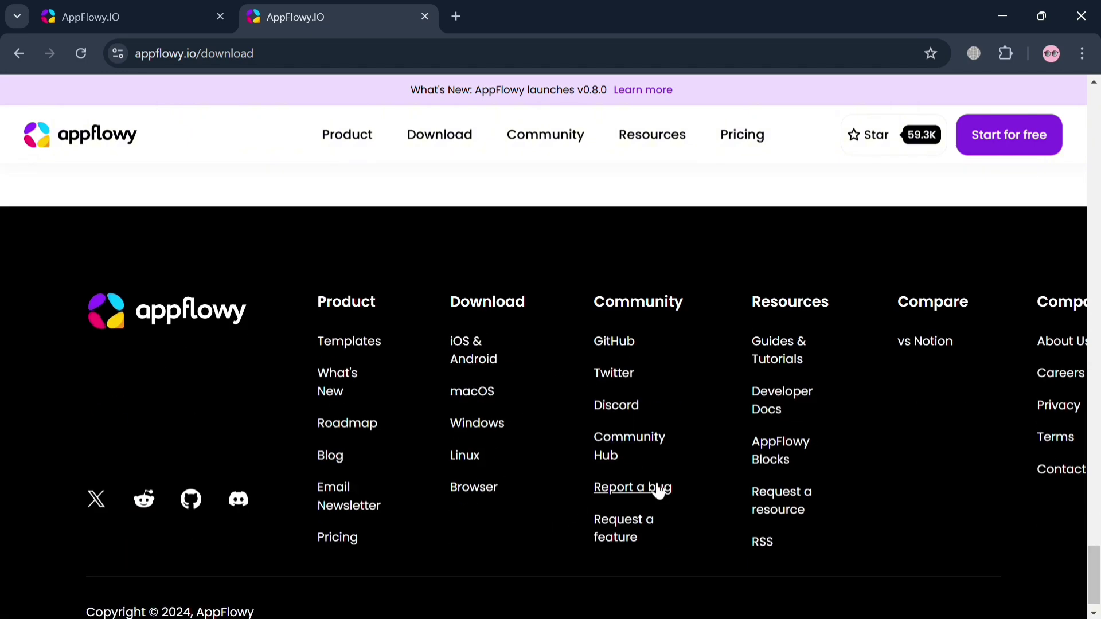
left_click(363, 356)
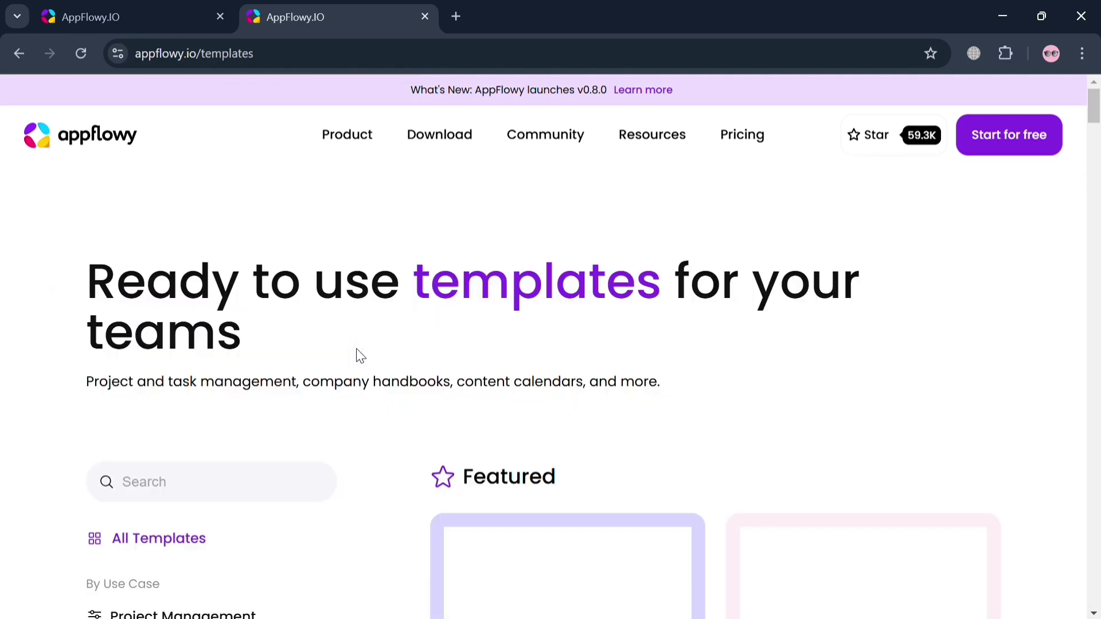
- Browse the Project Management and Engineering template categories, such as Simple Weekly To-Do List
scroll(360, 355, "down", 5)
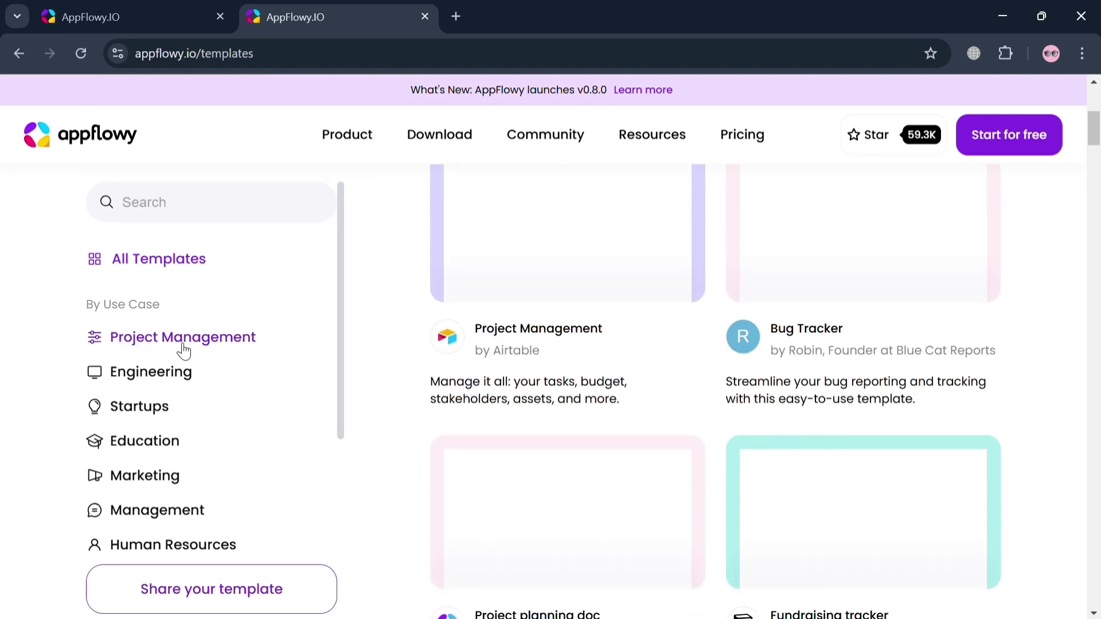
scroll(828, 370, "up", 5)
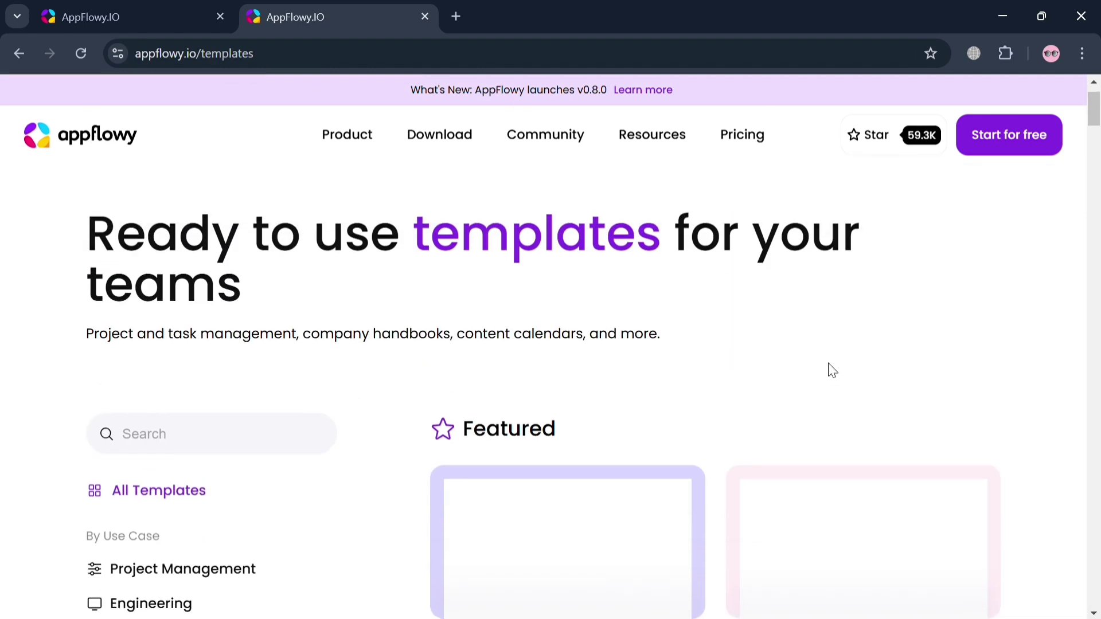
scroll(830, 370, "down", 6)
scroll(528, 545, "down", 4)
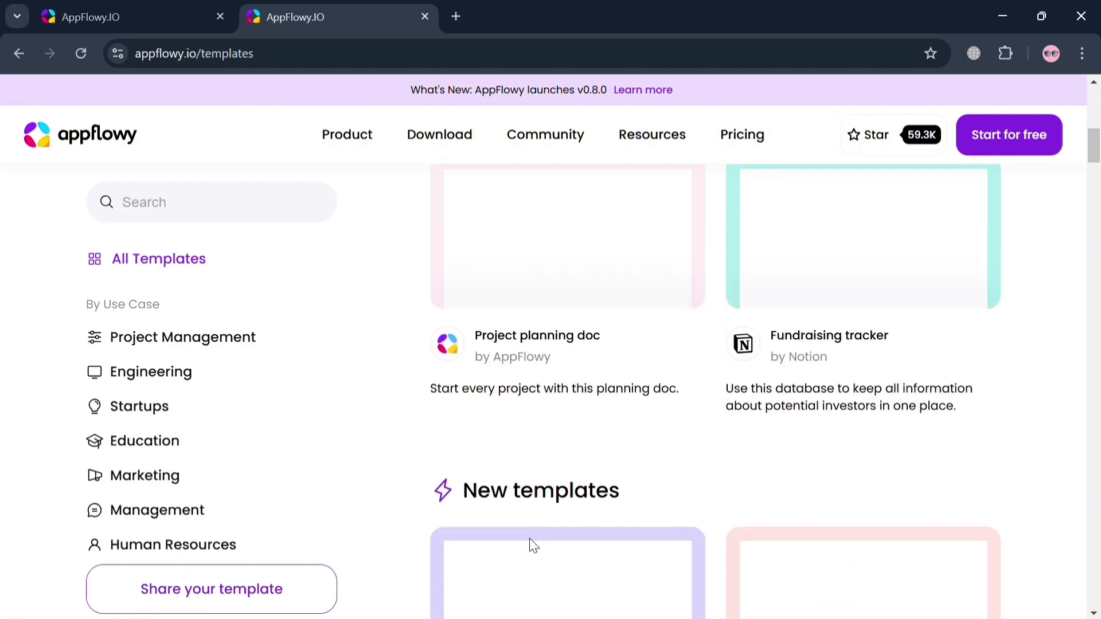
scroll(532, 544, "up", 2)
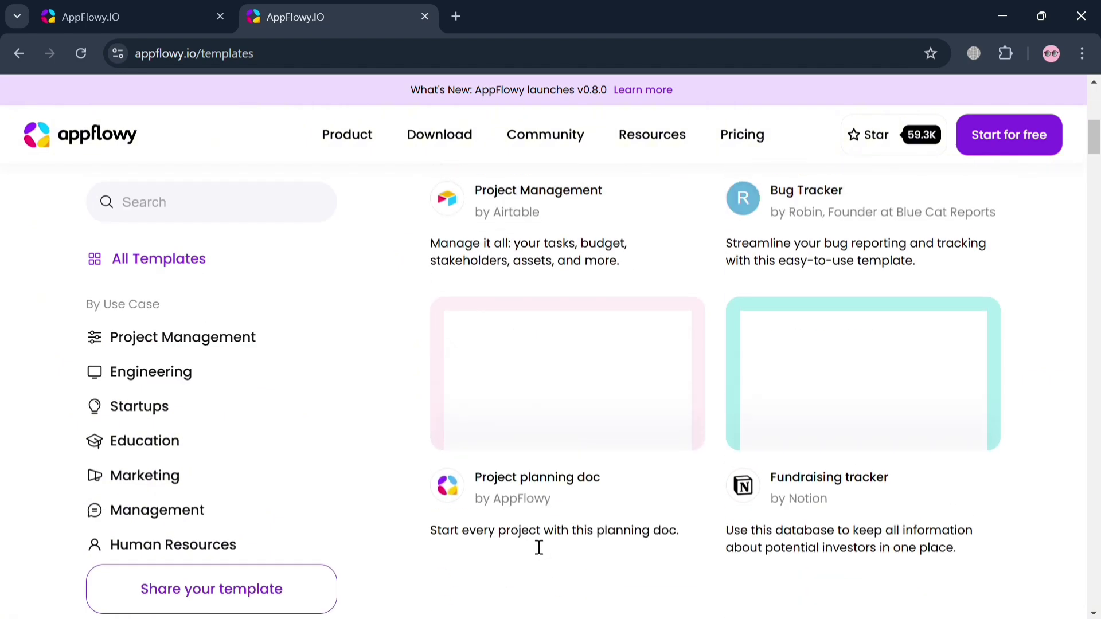
scroll(131, 439, "down", 3)
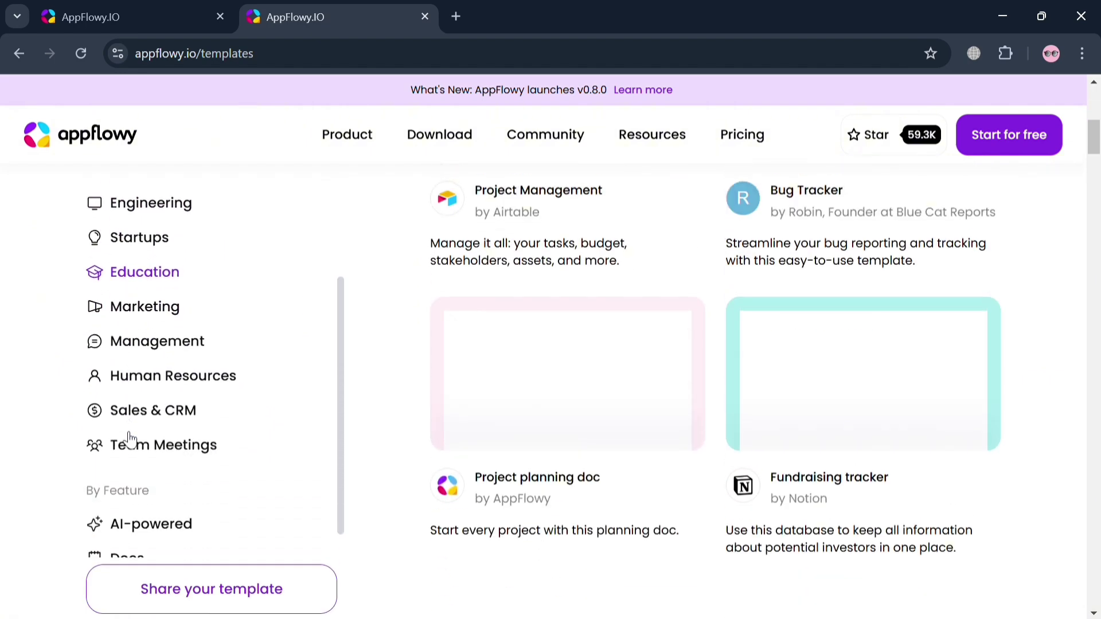
scroll(126, 441, "down", 2)
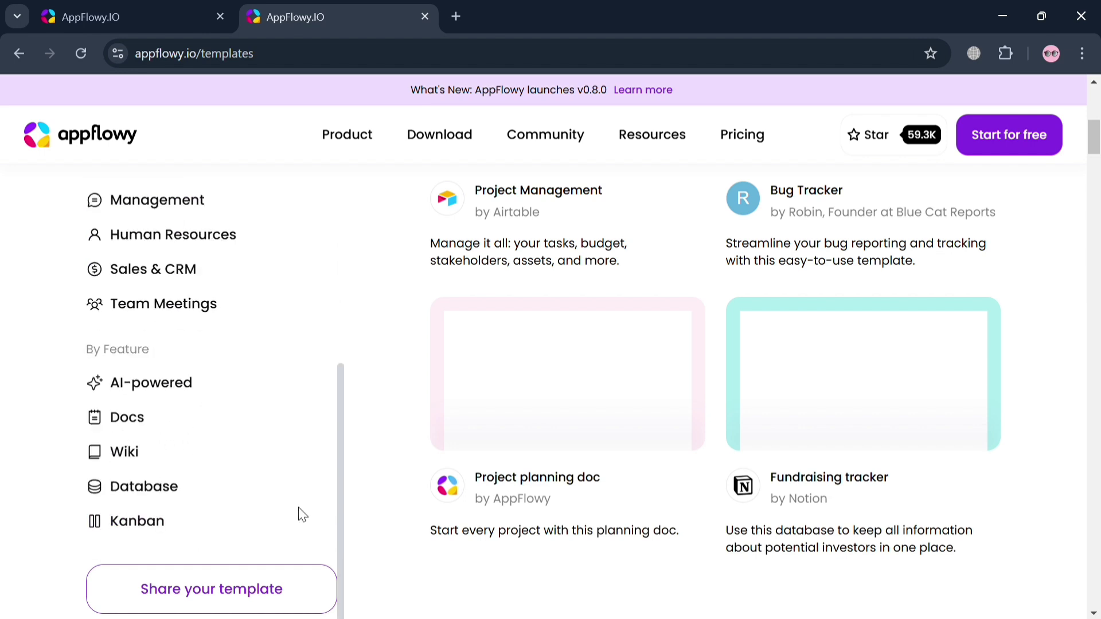
scroll(300, 515, "down", 1)
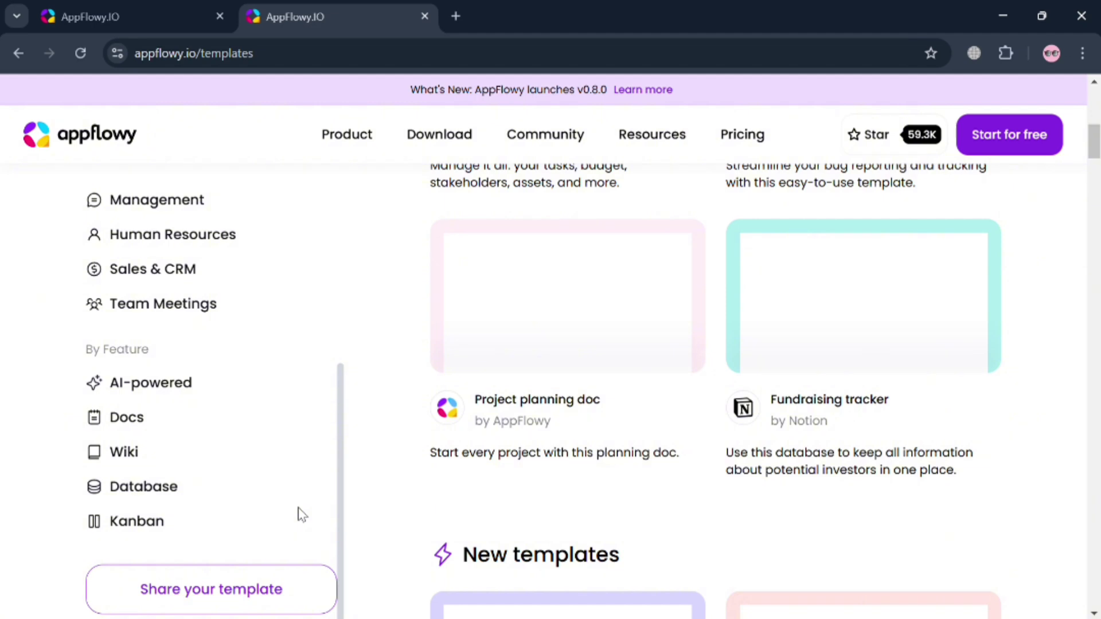
scroll(299, 509, "down", 2)
scroll(472, 510, "down", 5)
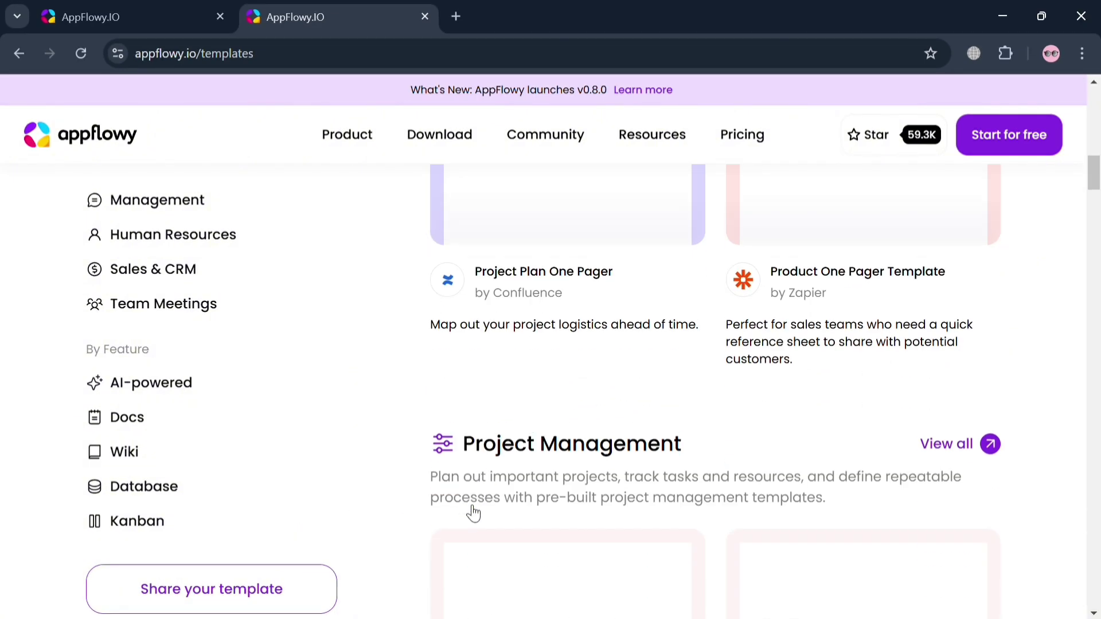
scroll(469, 511, "down", 6)
scroll(474, 514, "up", 2)
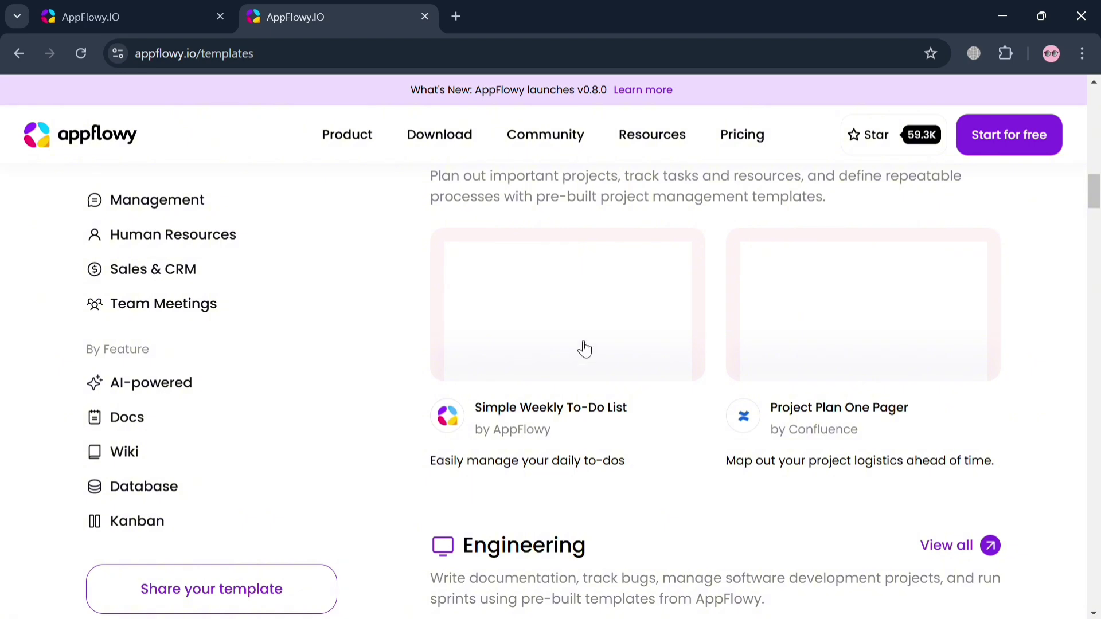
scroll(703, 548, "down", 5)
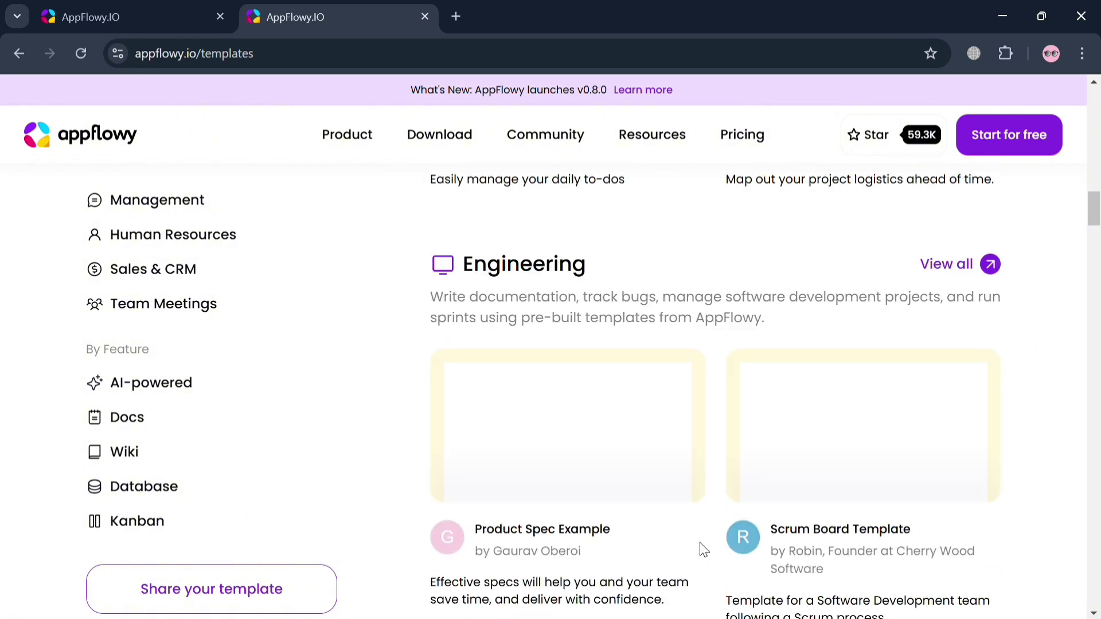
scroll(703, 548, "up", 9)
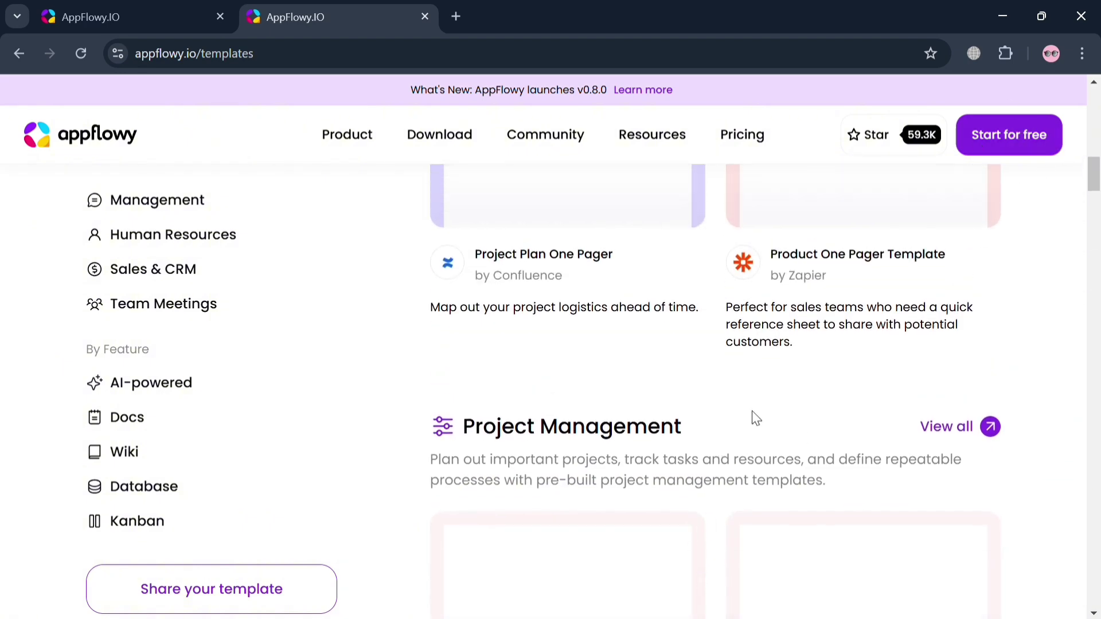
scroll(837, 312, "up", 10)
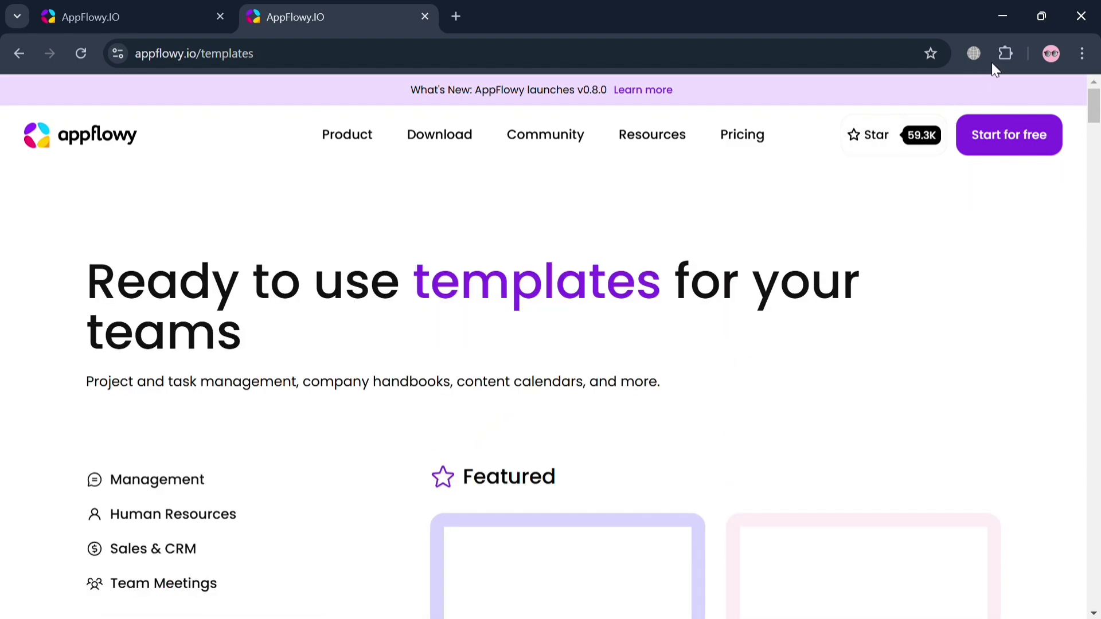